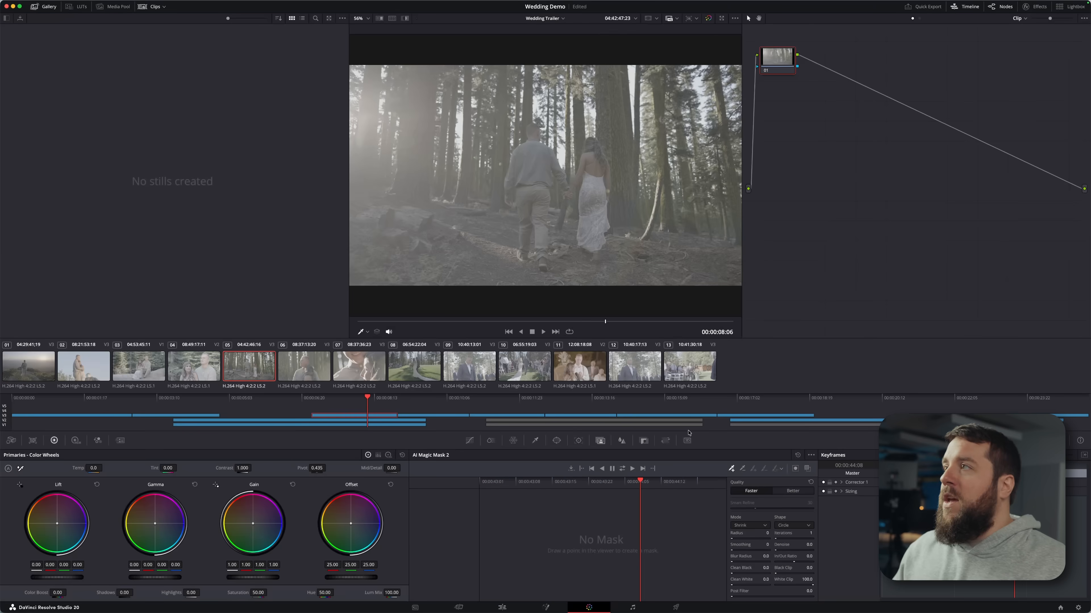
Add a serial node after node 01 on the forest clip and apply a LUT to node 02.
right_click(778, 68)
mouse_move(829, 104)
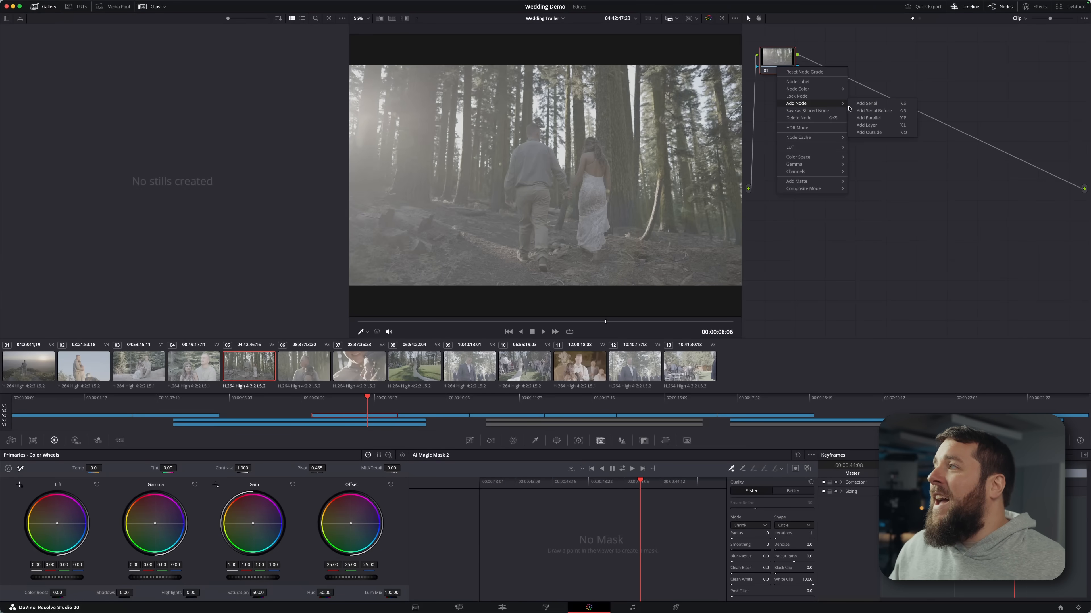
left_click(866, 104)
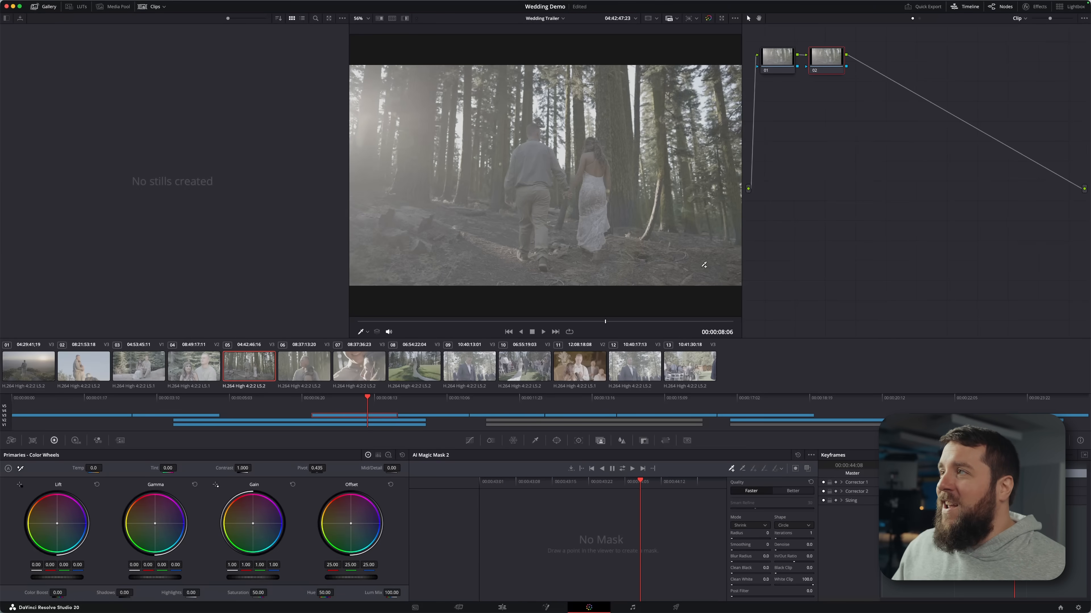
right_click(835, 67)
mouse_move(878, 149)
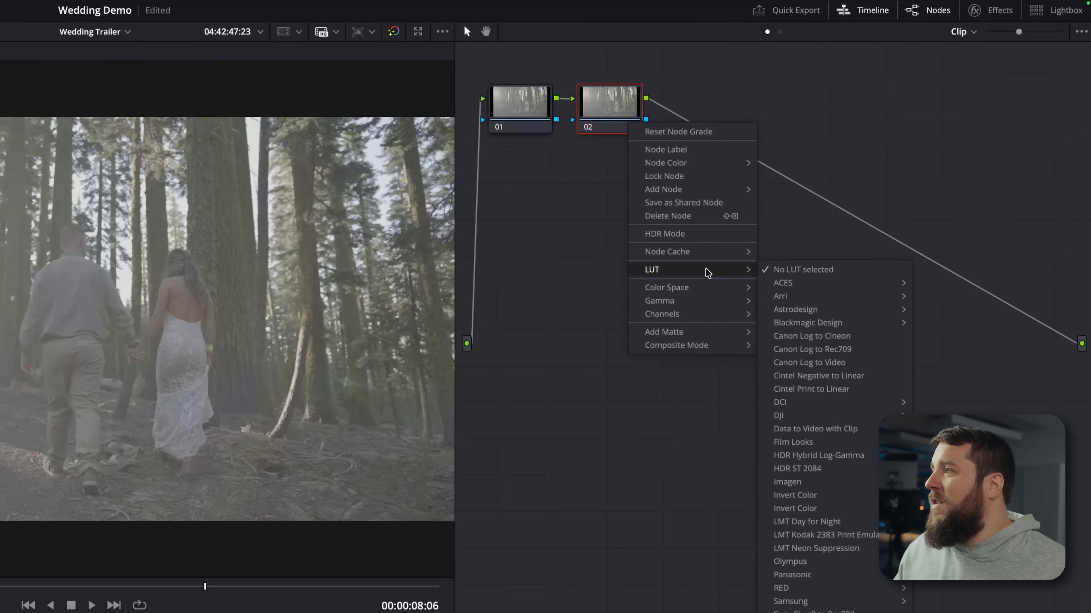
left_click(813, 612)
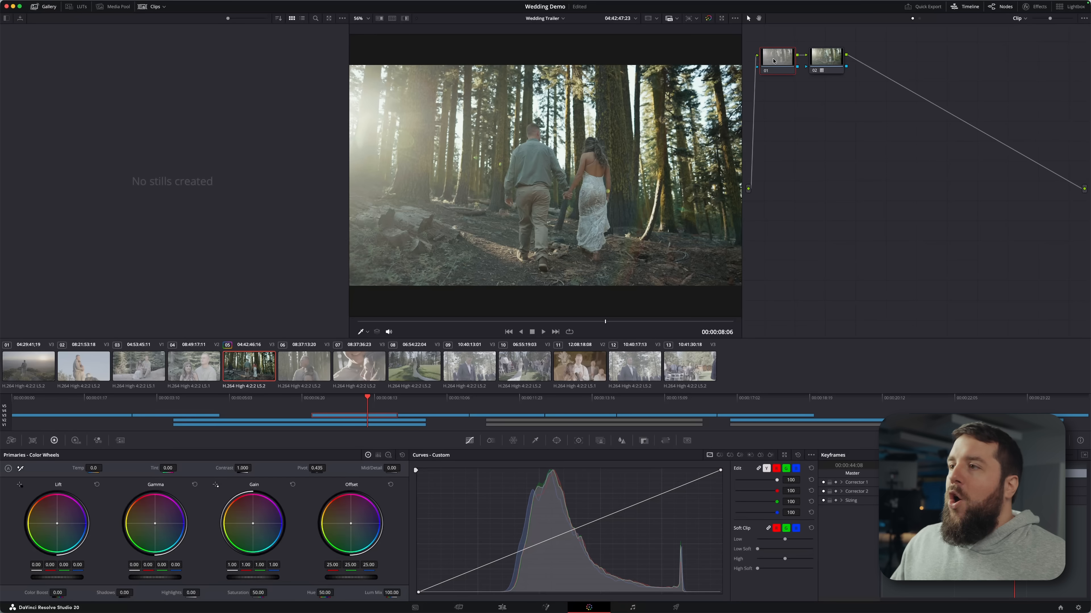
On node 01, anchor the lower part of the custom curve, lift the highlights slightly, and set Temp to 150 and Tint to 3.50.
left_click(501, 556)
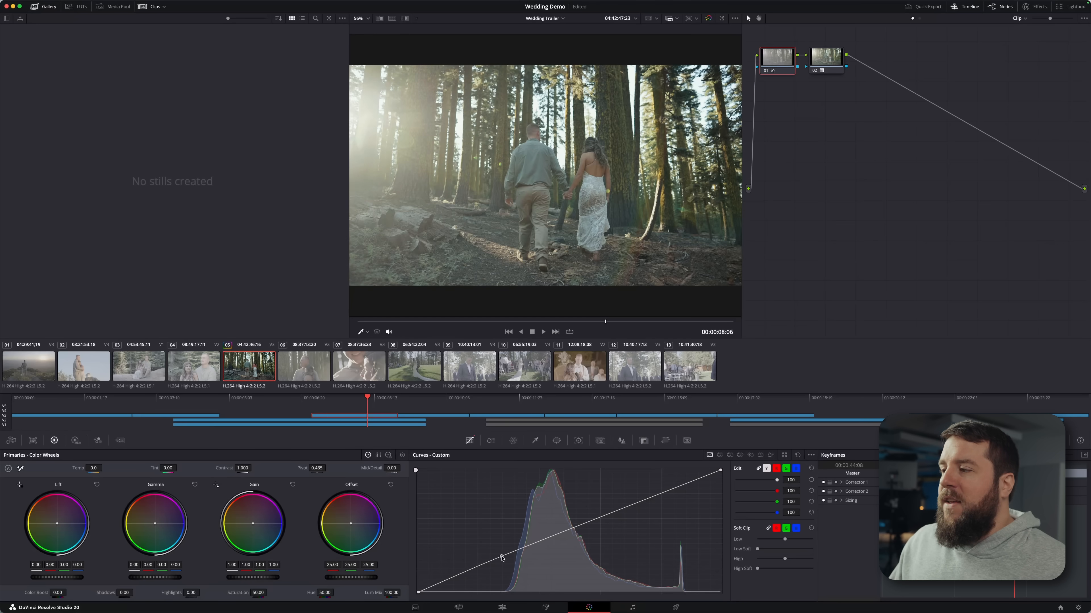
left_click_drag(646, 501, 642, 490)
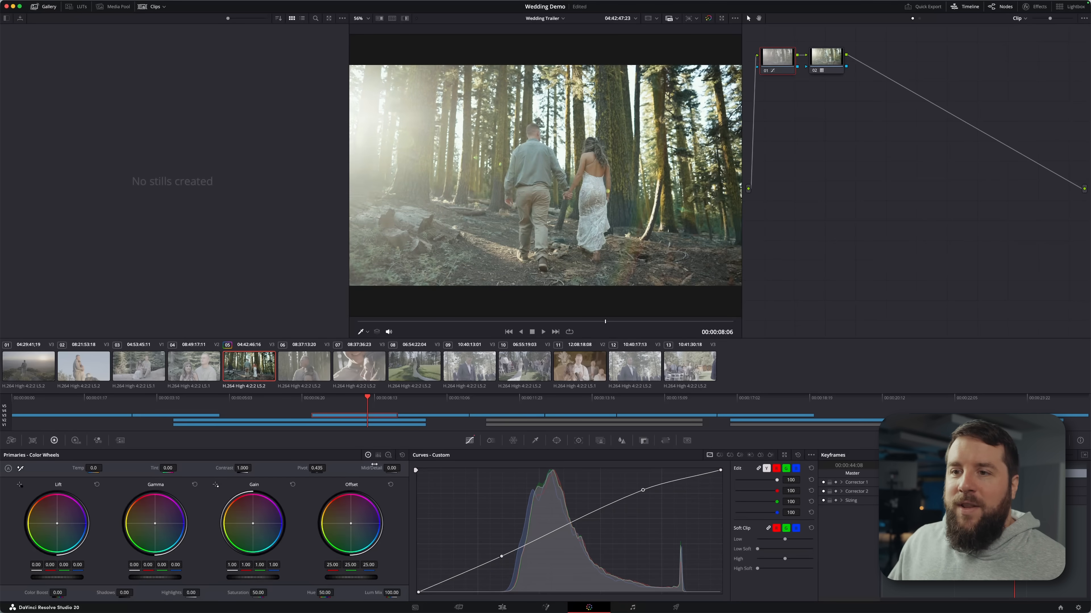
left_click_drag(166, 469, 104, 468)
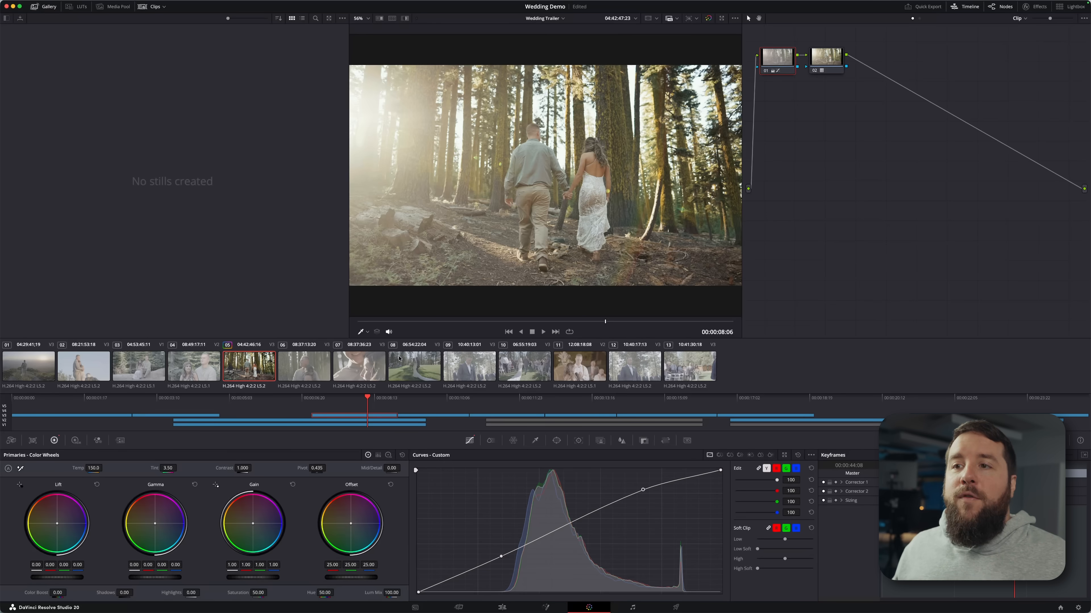
Look through the other ungraded clips in the timeline, including clips 07, 08, 04 and 01.
key("Down")
left_click(362, 365)
left_click(410, 369)
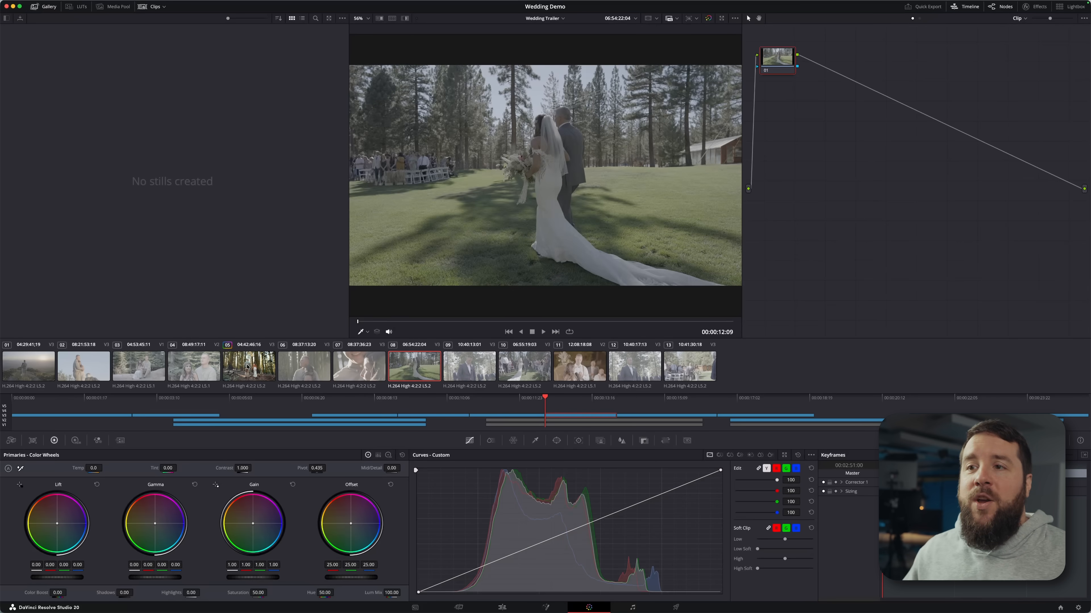
left_click(193, 366)
left_click(45, 368)
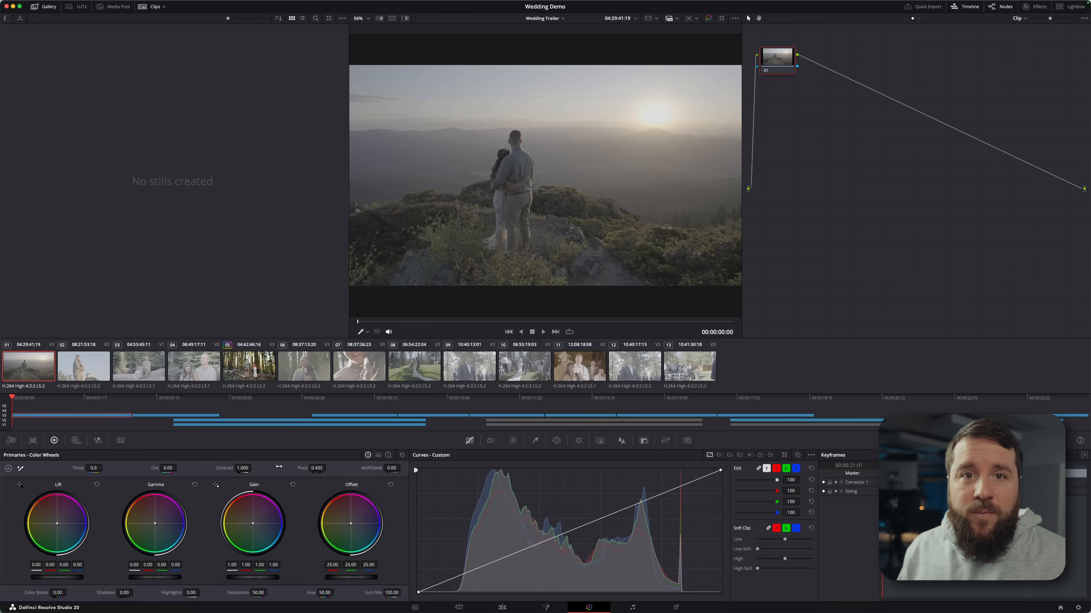
Reset all grades and nodes on clip 05, the couple walking in the forest.
left_click(249, 366)
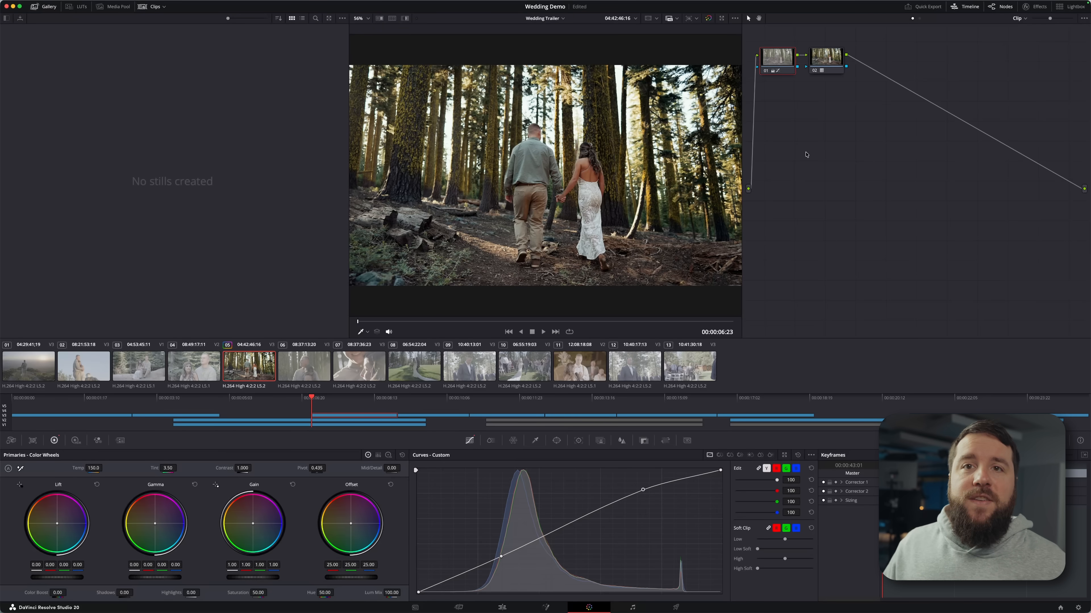
right_click(806, 155)
left_click(824, 158)
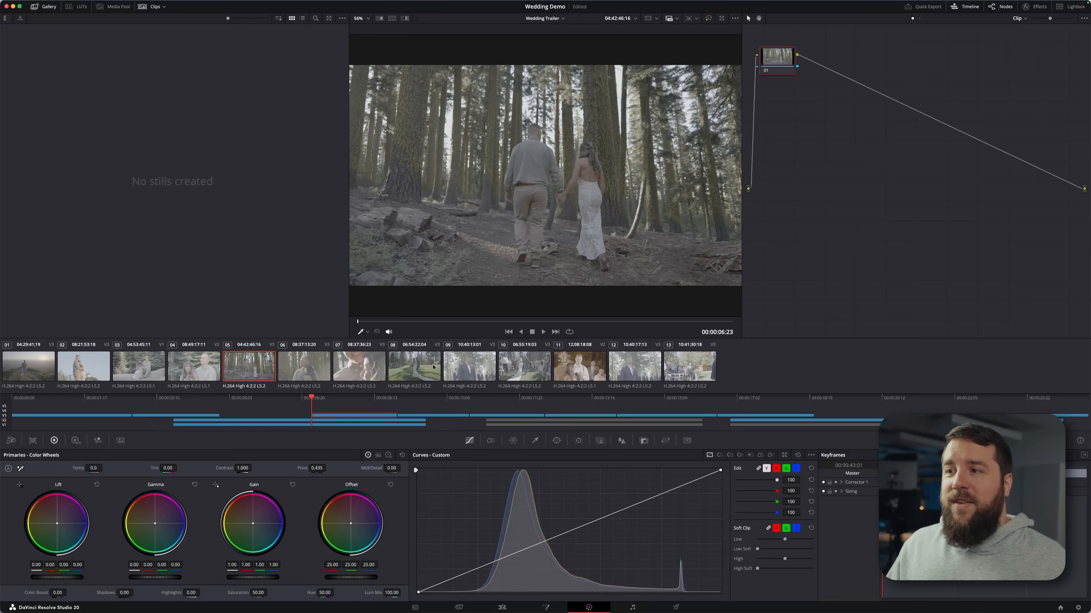
Go to the Edit page of the wedding project and switch to Imagen Video.
key("shift+4")
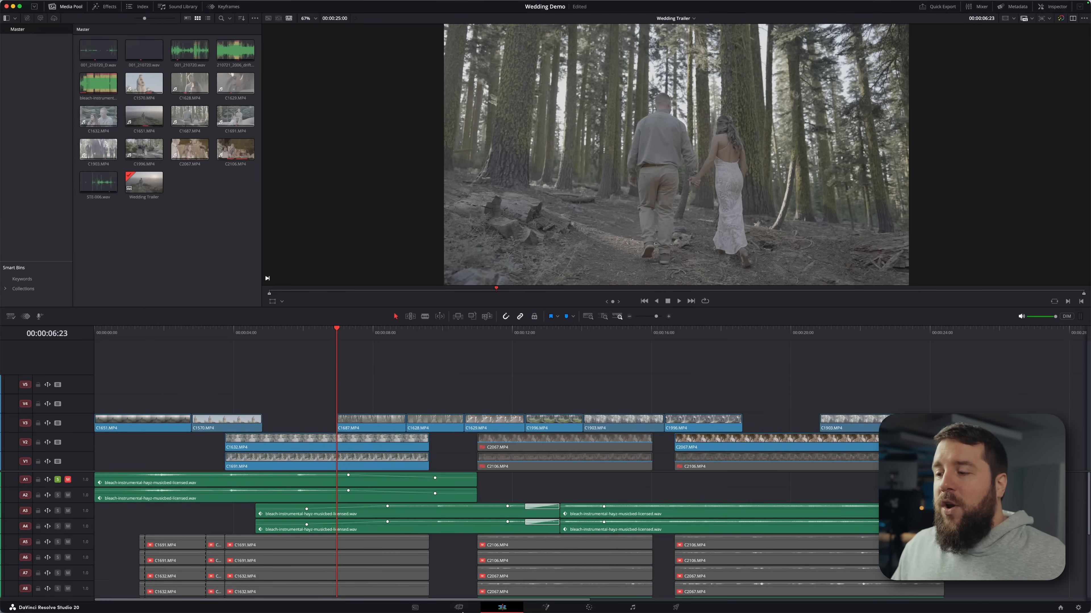
mouse_move(460, 608)
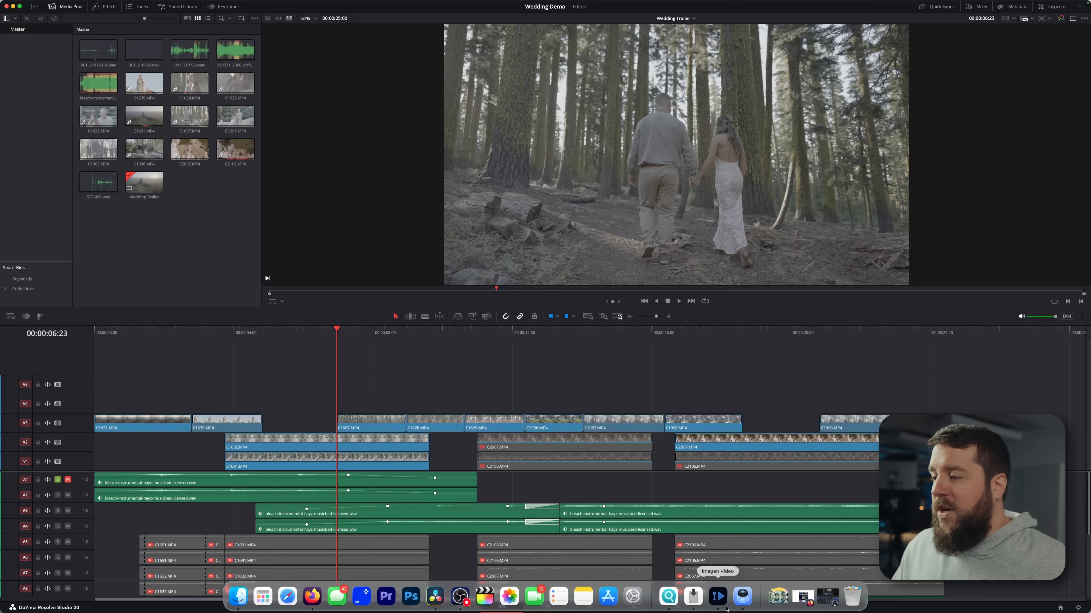
left_click(717, 598)
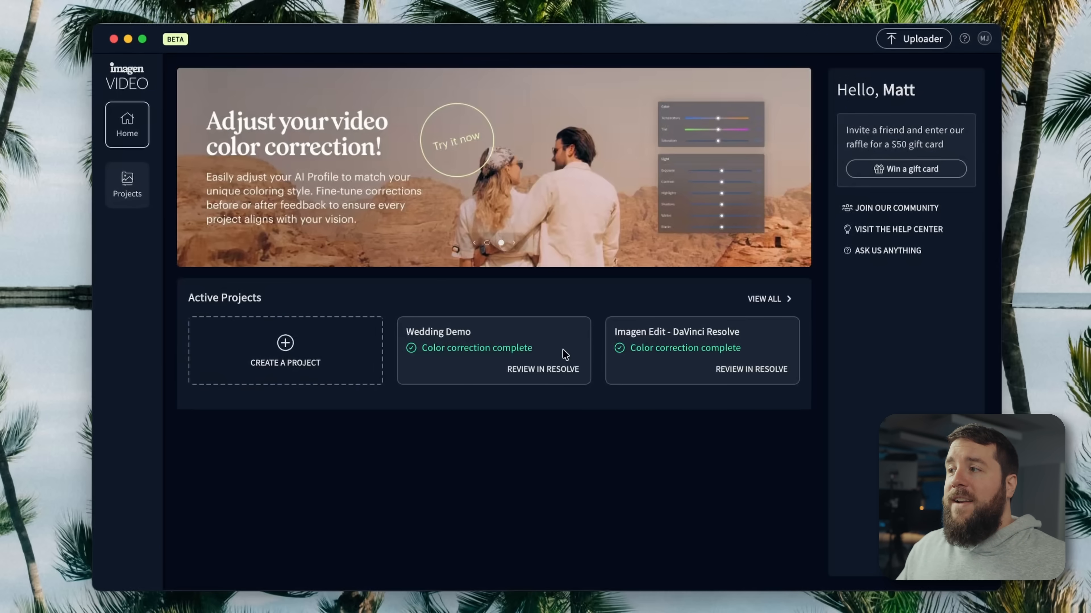
Create a project with Wedding as its video type.
left_click(288, 365)
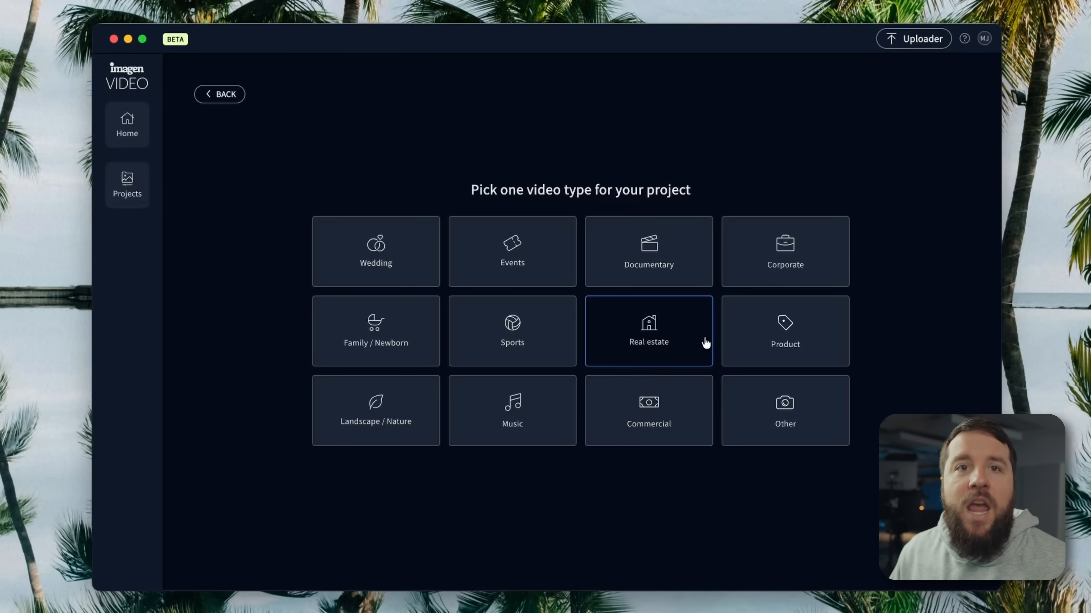
left_click(685, 347)
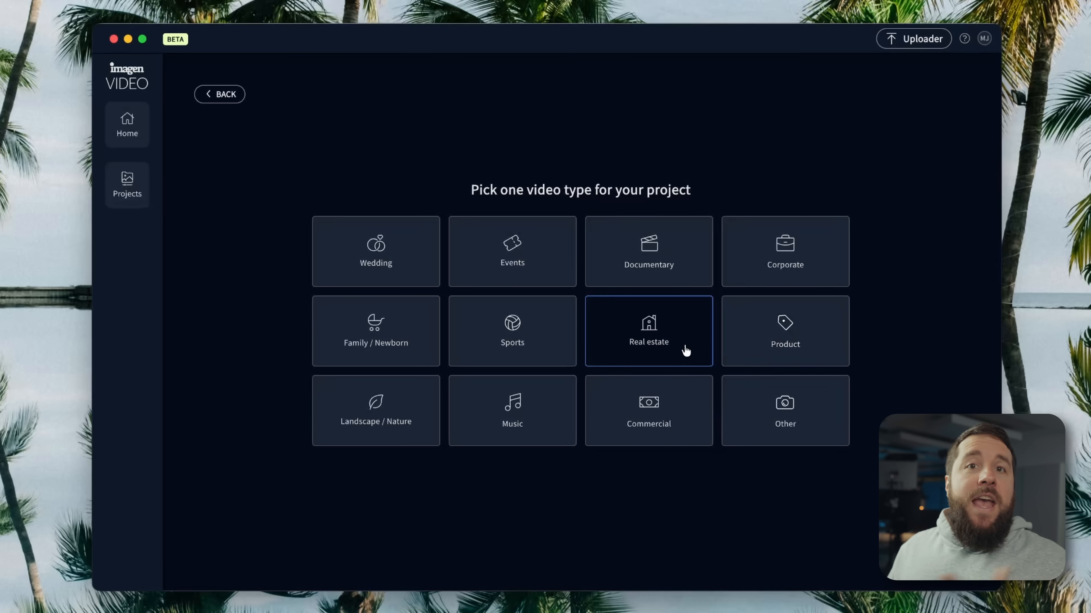
left_click(373, 252)
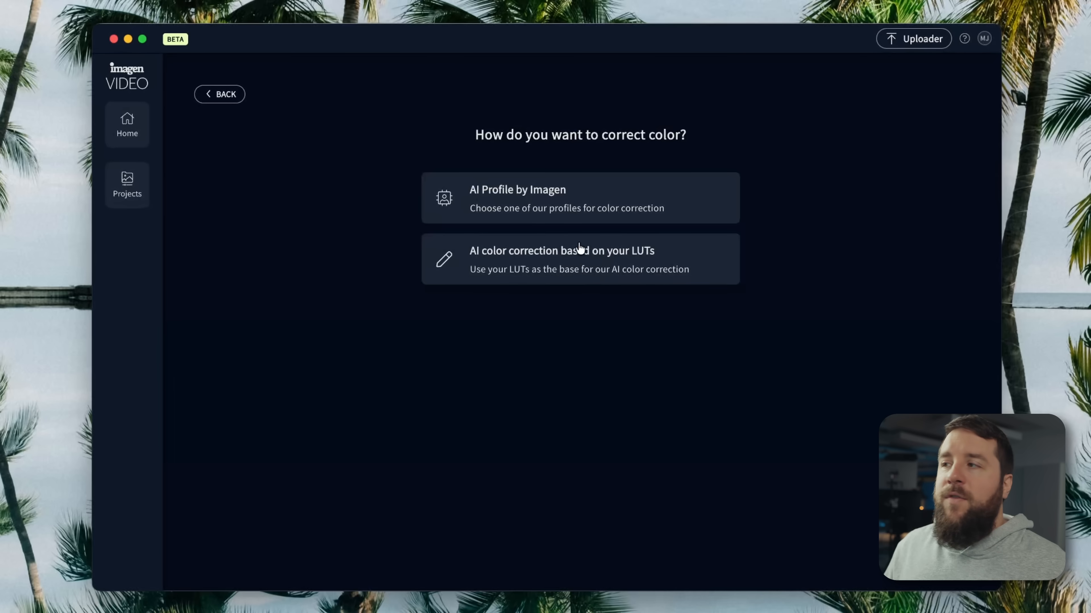
Open AI Profile by Imagen for DaVinci Resolve, preview the profiles on several sample images, and return to the color correction choice.
left_click(600, 207)
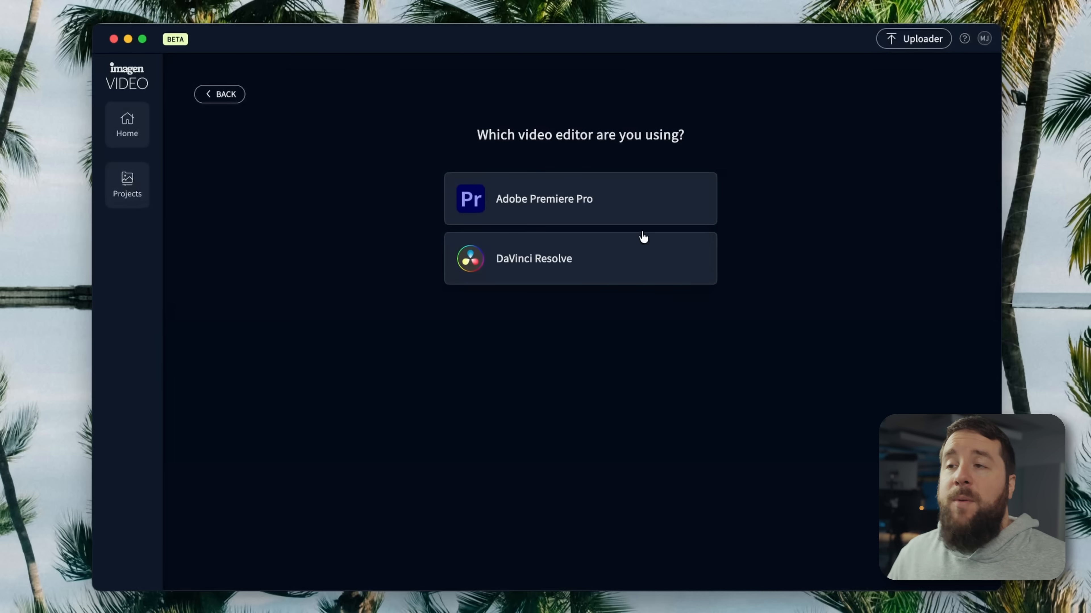
left_click(622, 275)
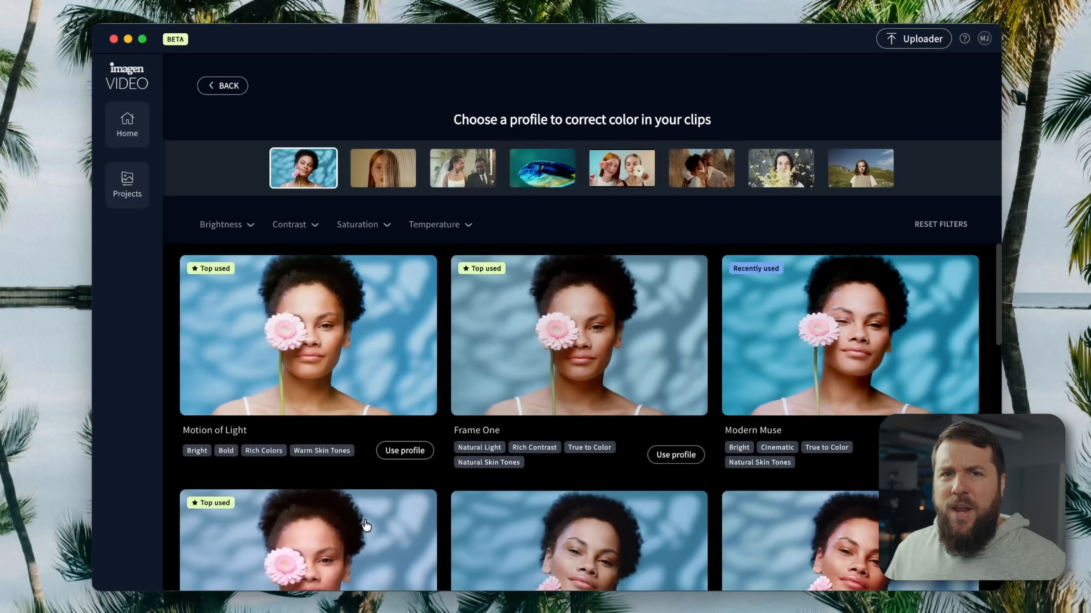
scroll(440, 494, "down", 1)
scroll(442, 490, "down", 5)
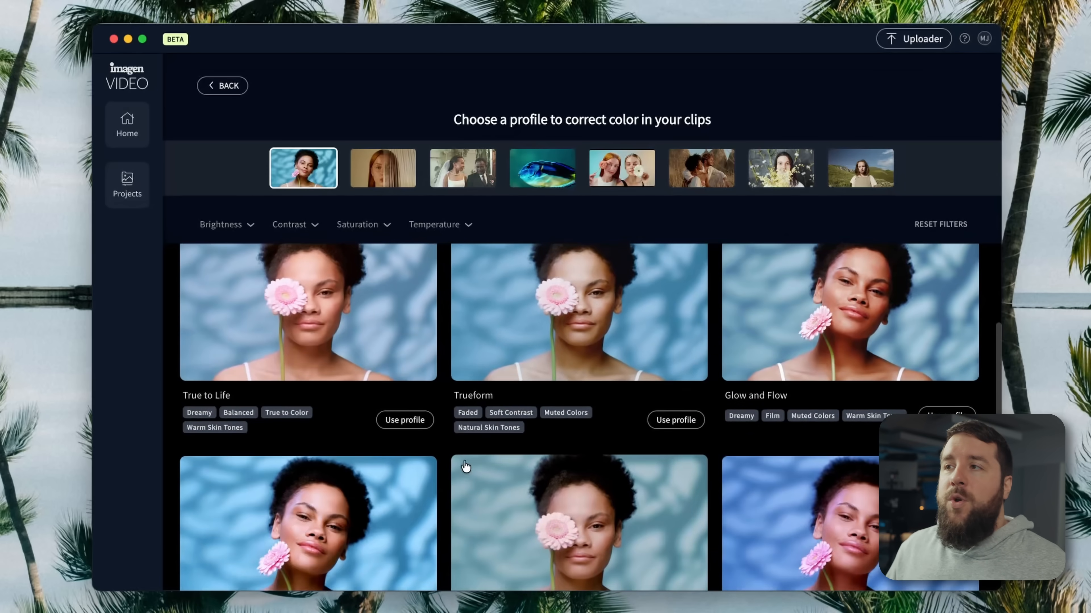
left_click(383, 168)
left_click(463, 168)
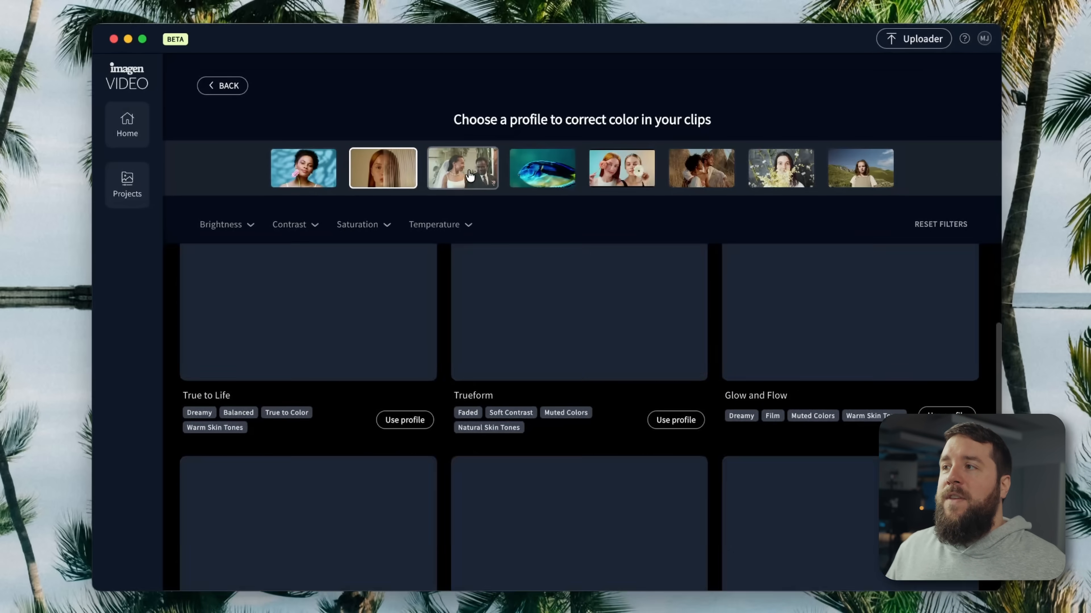
left_click(563, 181)
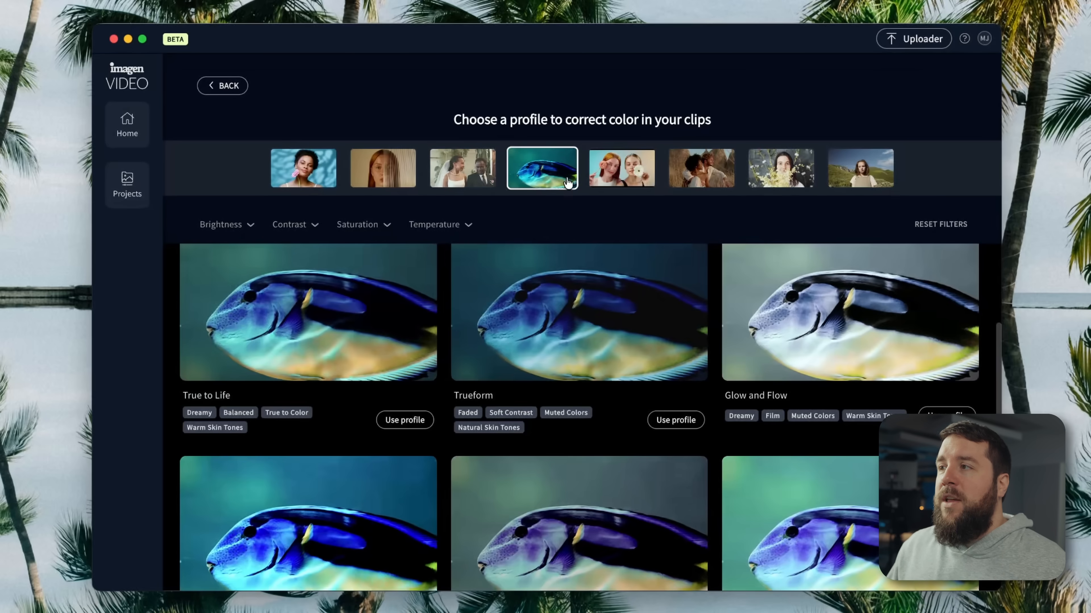
left_click(622, 168)
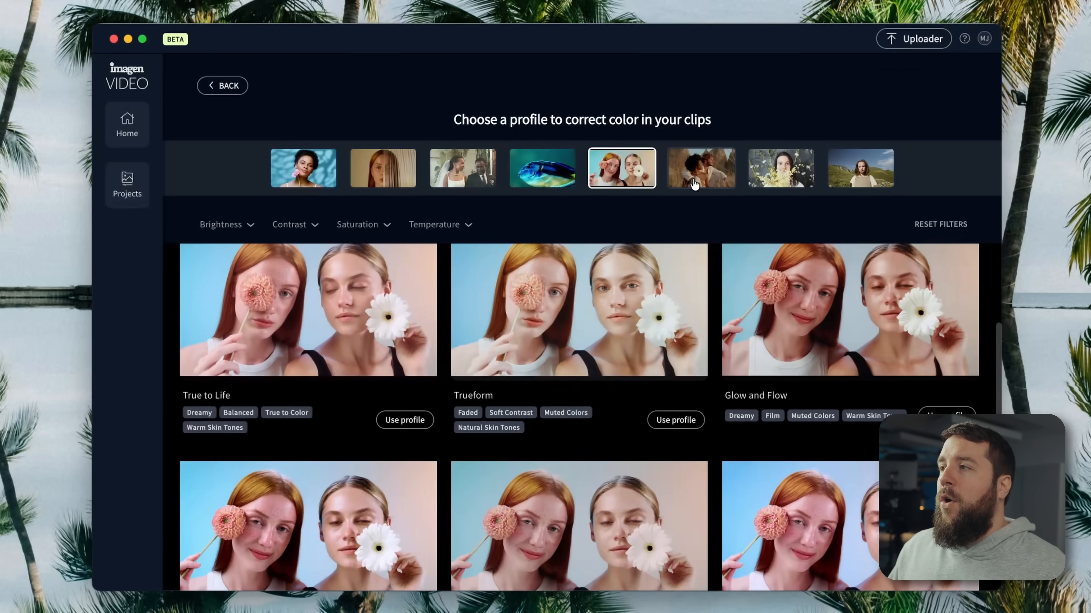
left_click(685, 184)
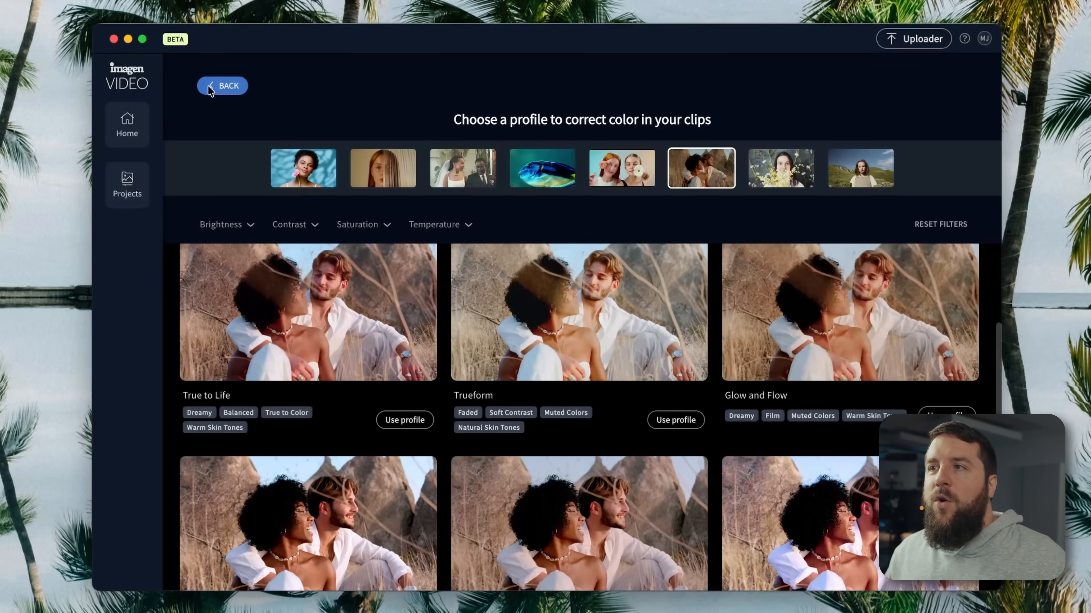
left_click(217, 86)
left_click(204, 166)
left_click(216, 98)
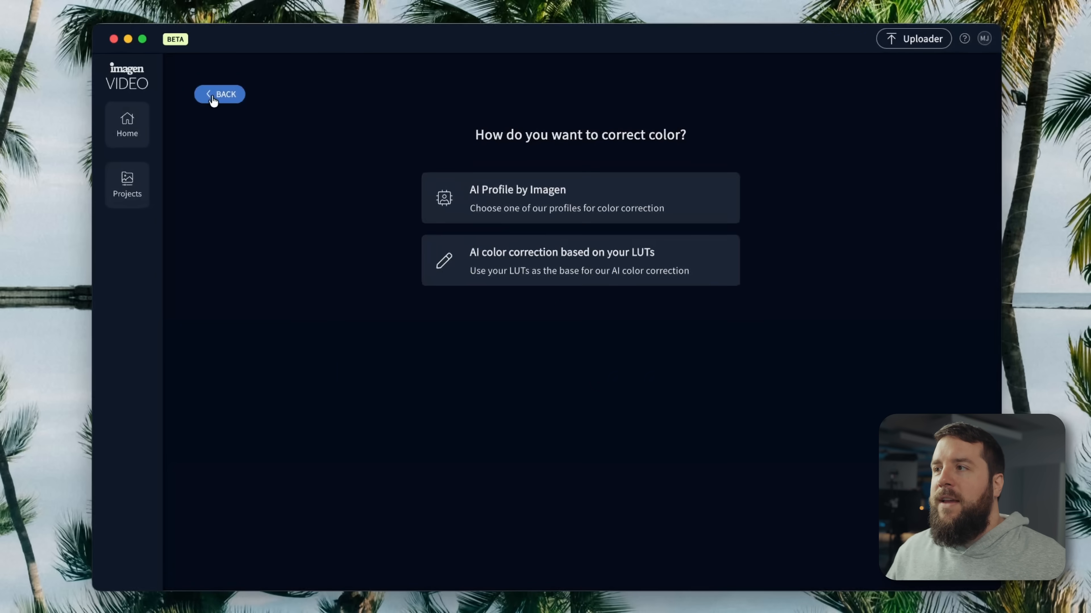
Choose AI color correction based on your LUTs, with DaVinci Resolve as the editor and Complete LUTs only as the LUT type.
left_click(594, 258)
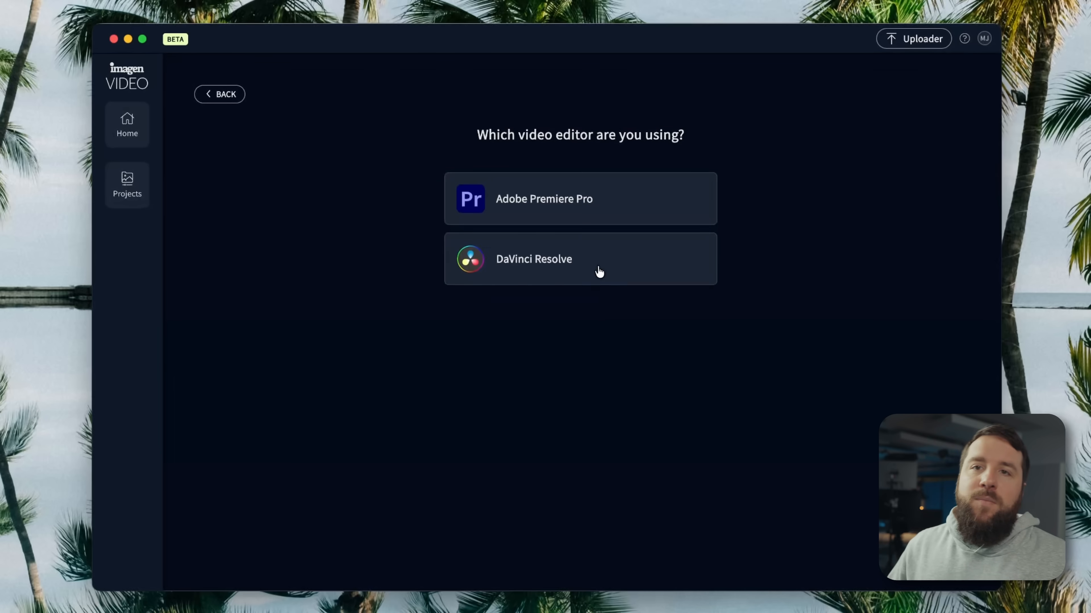
left_click(597, 258)
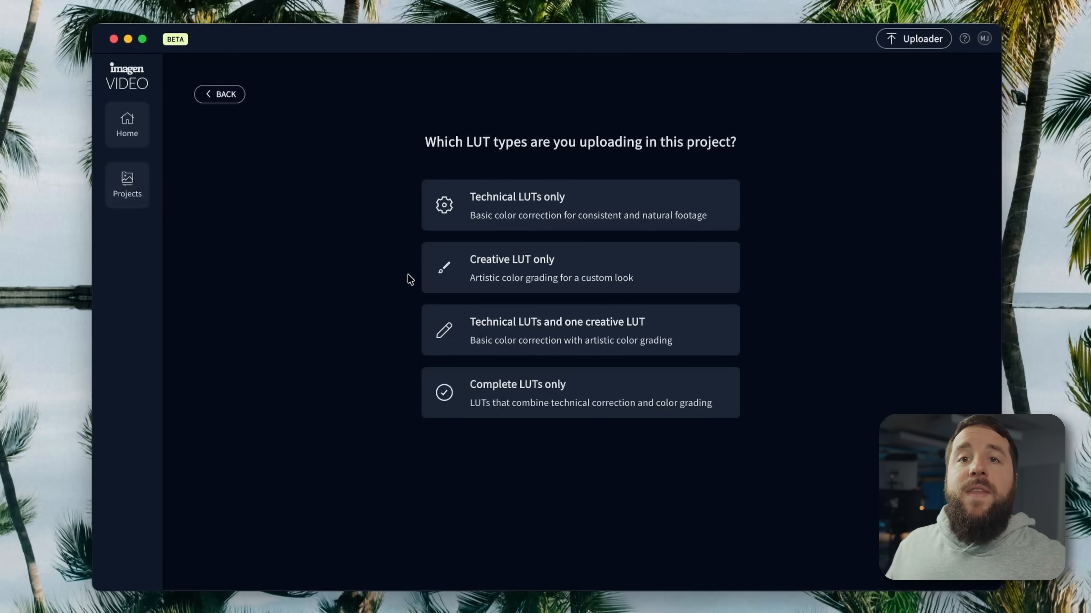
left_click(681, 397)
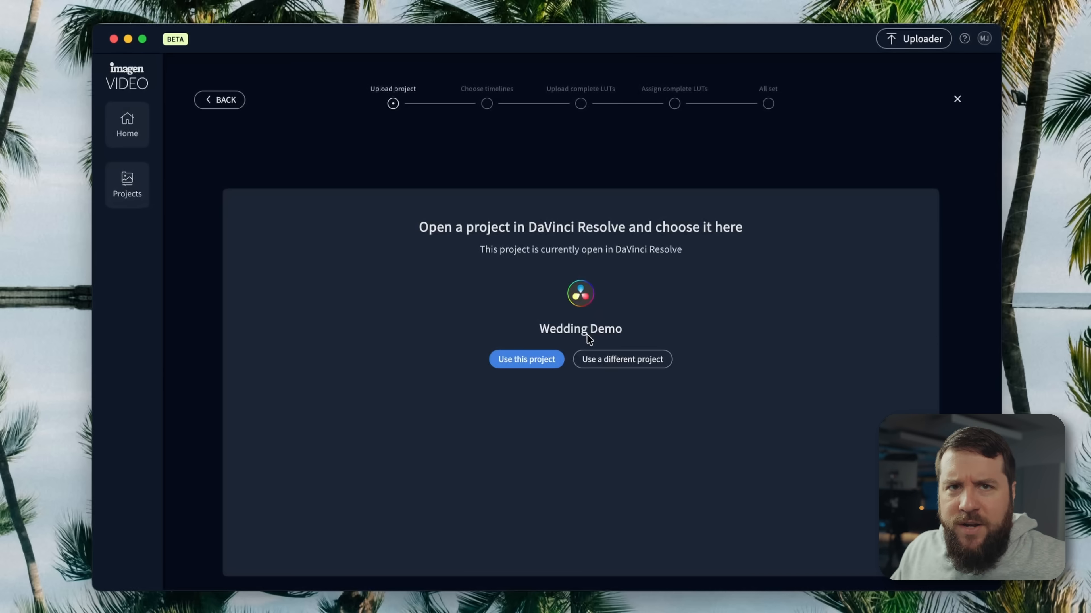
Use the open Wedding Demo project and choose its Wedding Trailer timeline for color correction.
left_click(526, 360)
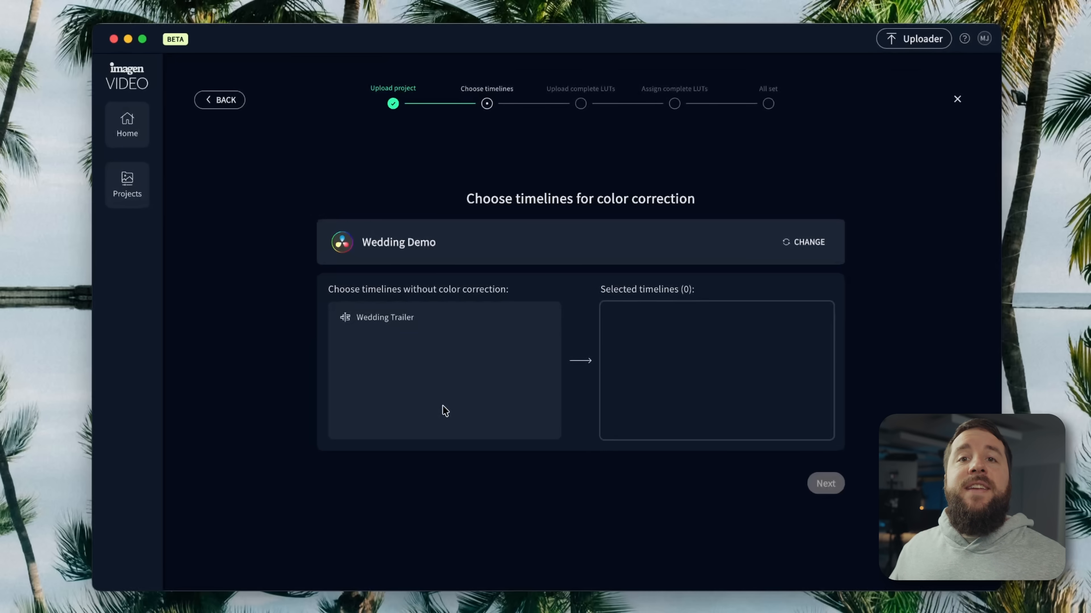
left_click(428, 321)
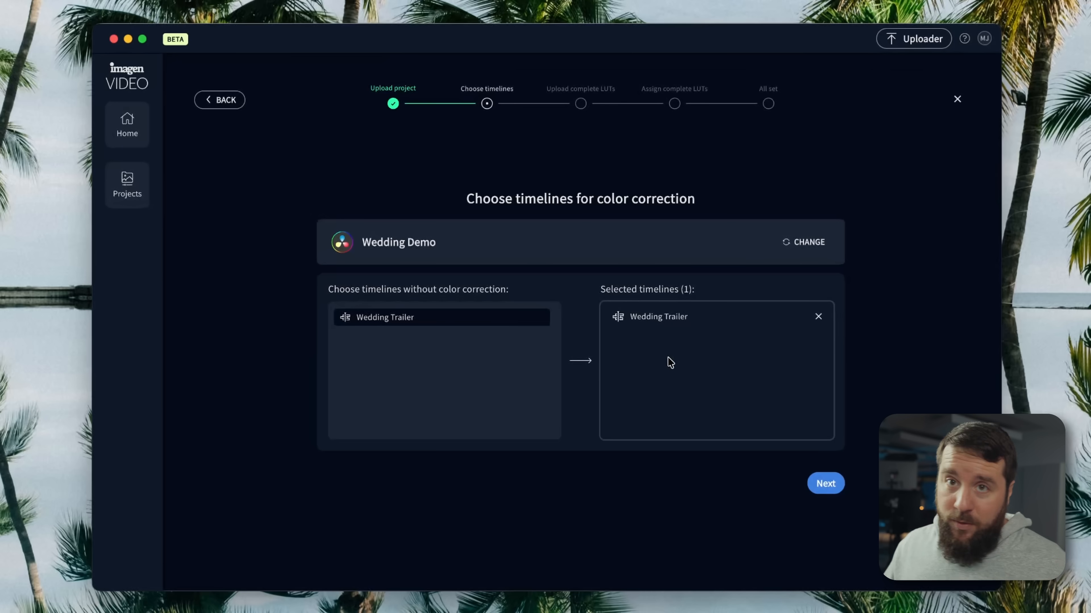
left_click(815, 488)
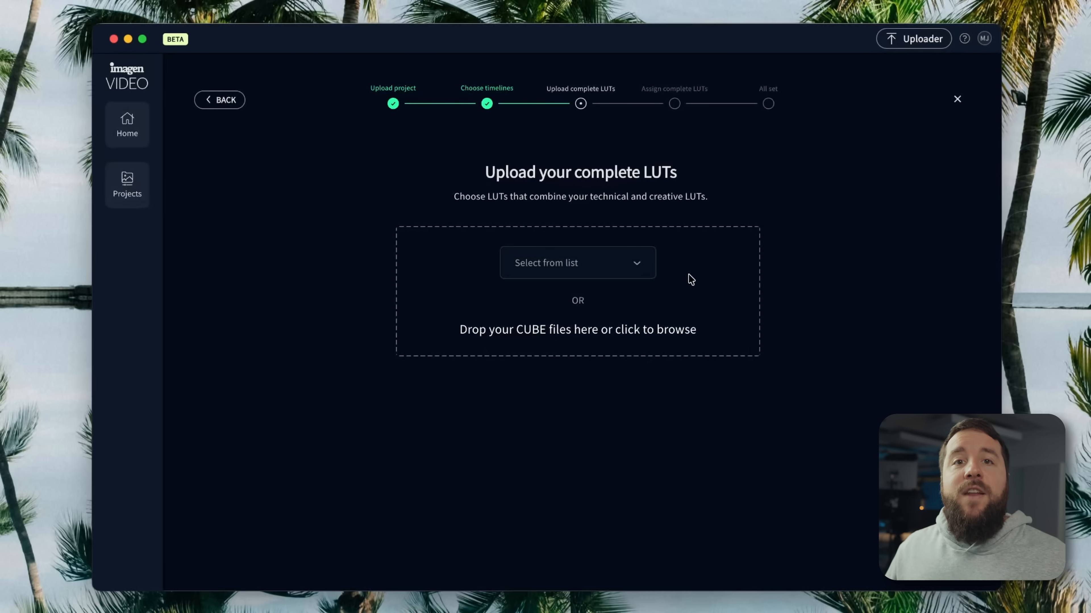
Select whoismatt_lut from the saved LUTs and upload it as the project's complete LUT.
left_click(639, 264)
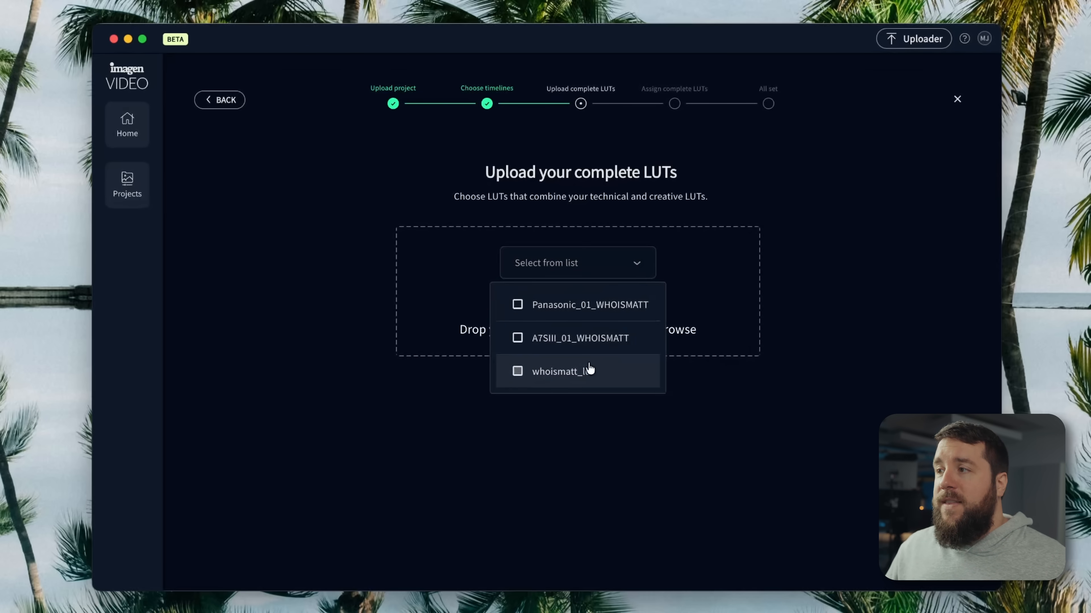
left_click(590, 372)
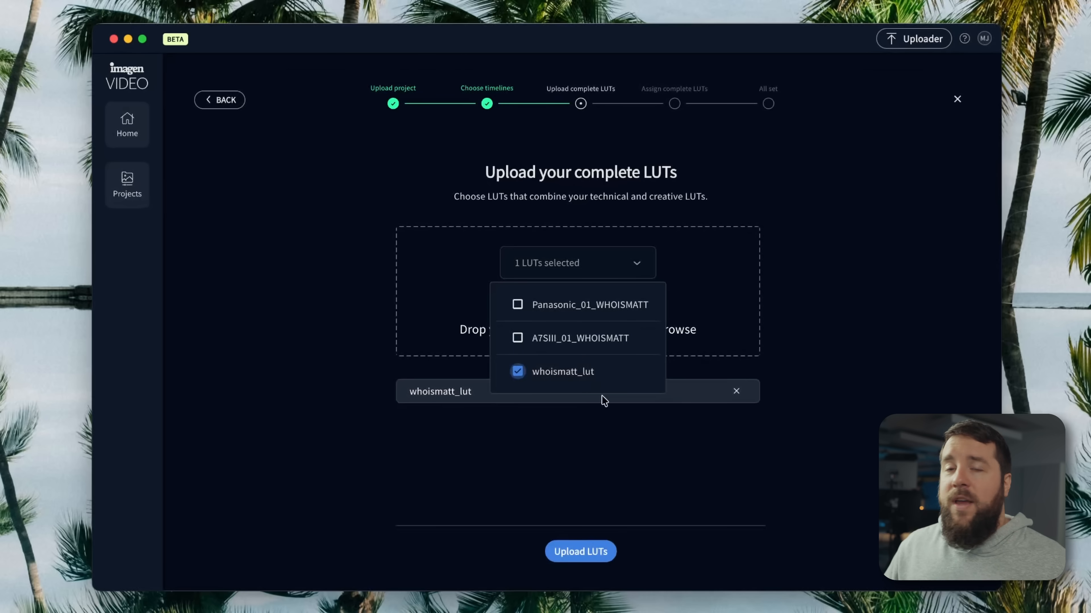
left_click(780, 469)
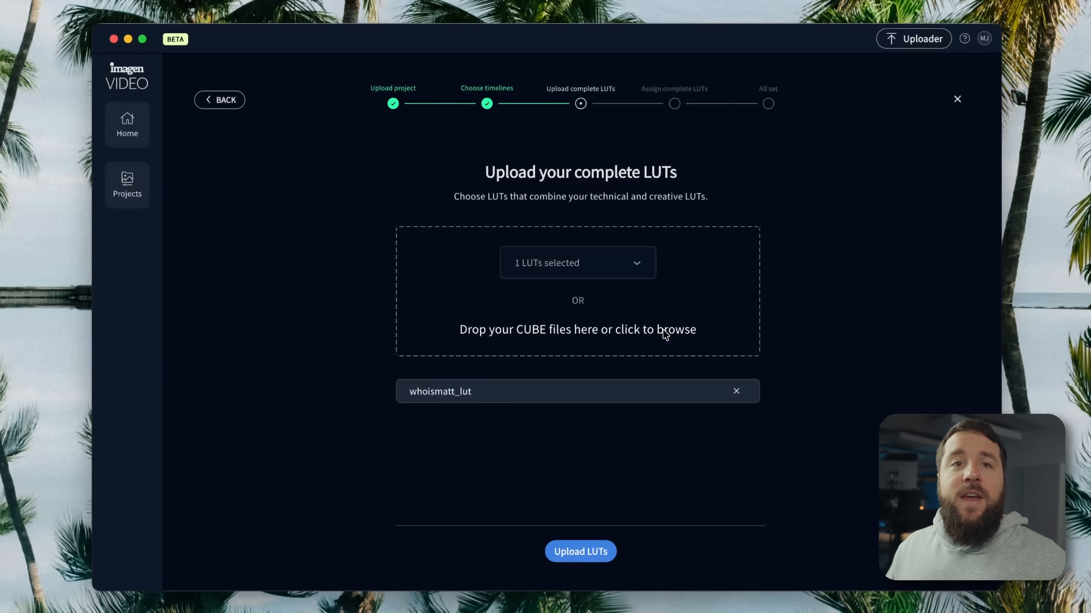
left_click(593, 554)
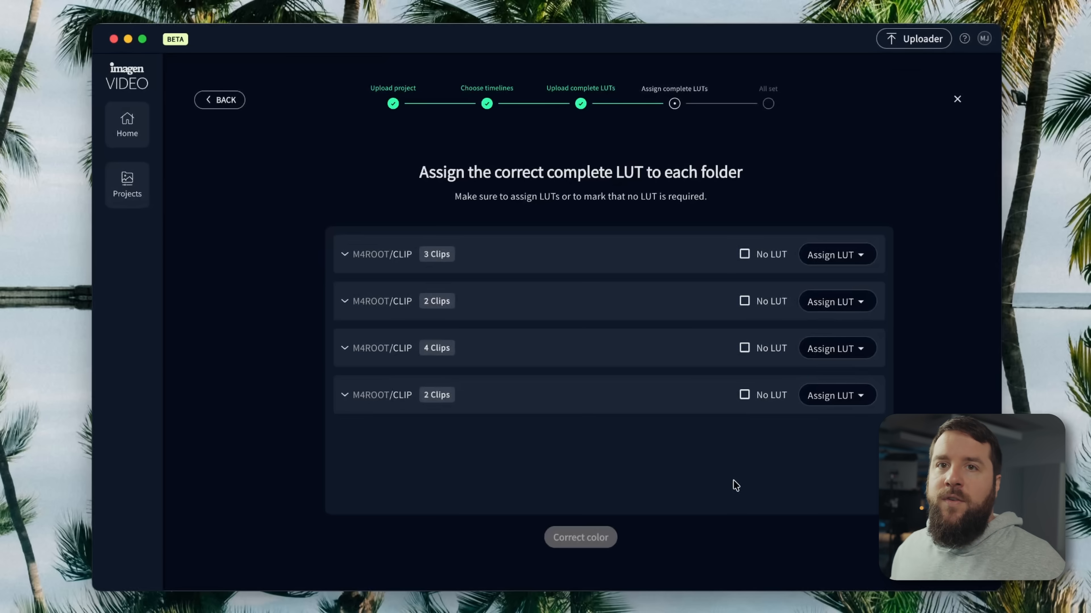
Assign whoismatt_lut to all four M4ROOT/CLIP folders and start the color correction.
left_click(846, 249)
left_click(843, 285)
left_click(845, 301)
left_click(841, 332)
left_click(837, 348)
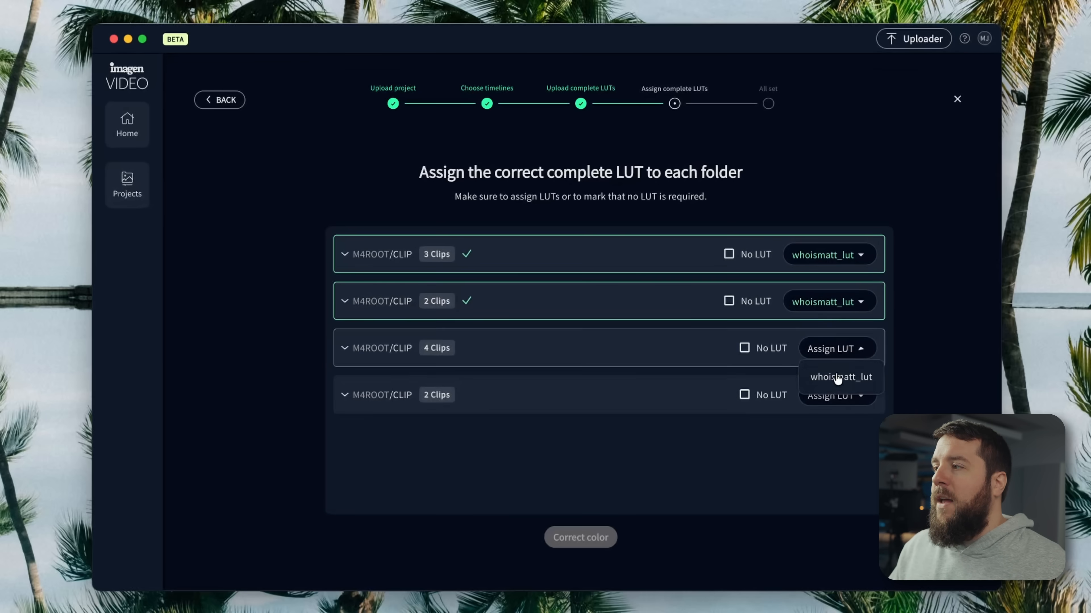
left_click(839, 376)
left_click(835, 396)
left_click(838, 423)
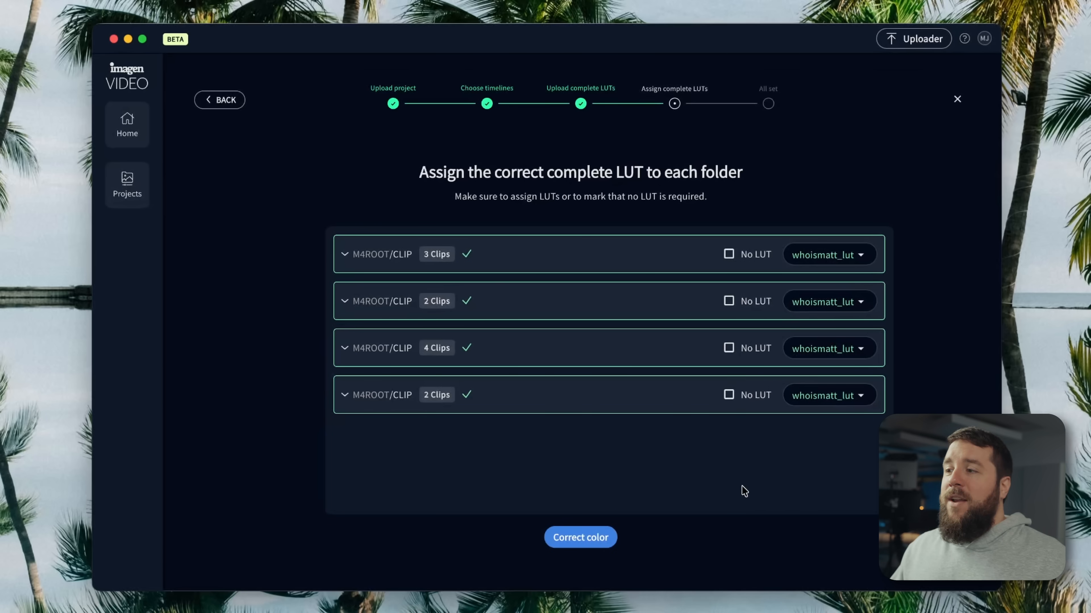
left_click(611, 538)
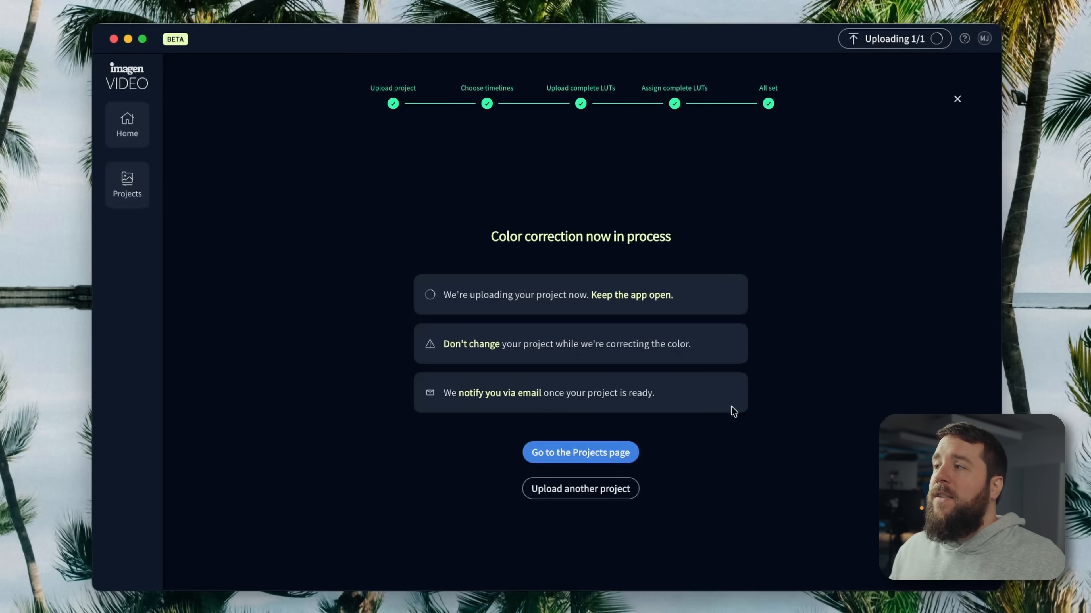
Check the project's upload progress, and download the completed Wedding Demo corrections for review in DaVinci Resolve.
left_click(899, 41)
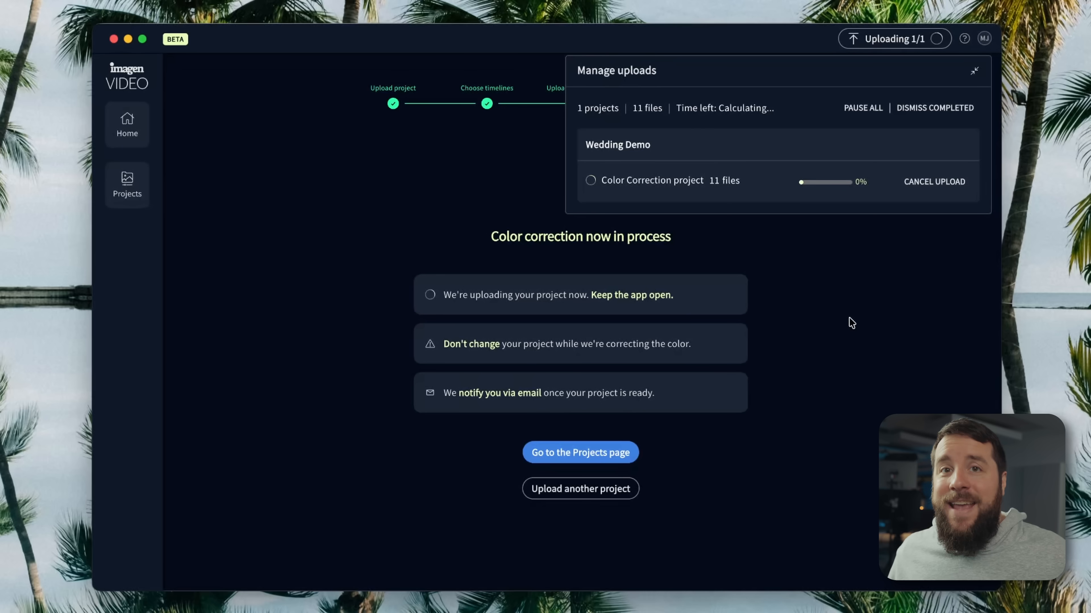
left_click(814, 348)
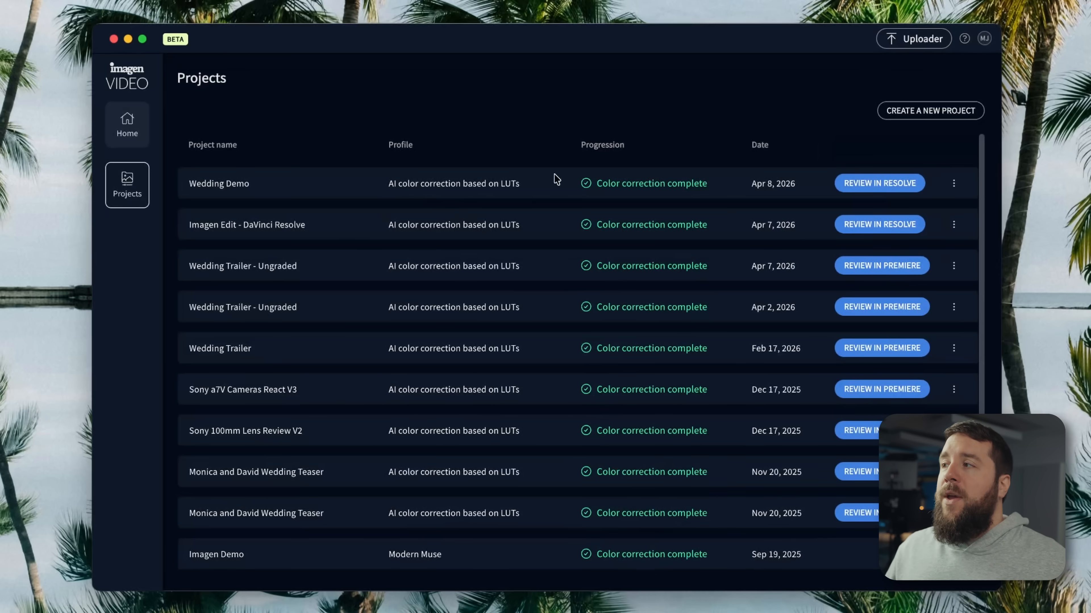
left_click(888, 183)
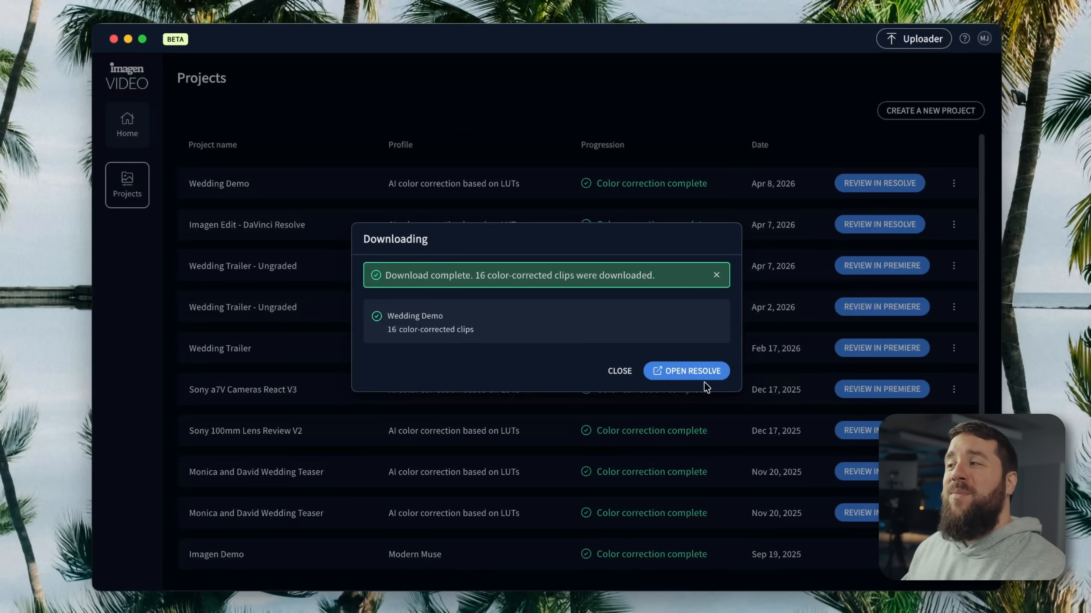
left_click(703, 372)
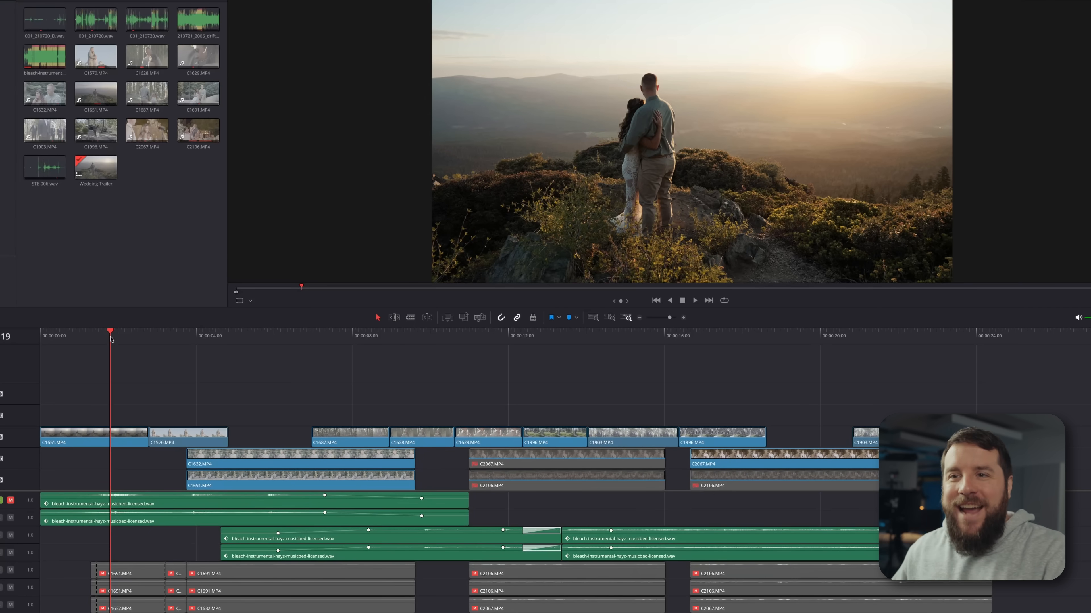
Examine the color correction on the different shots across the Wedding Trailer timeline, comparing outdoor couple, forest and ceremony clips.
left_click(186, 339)
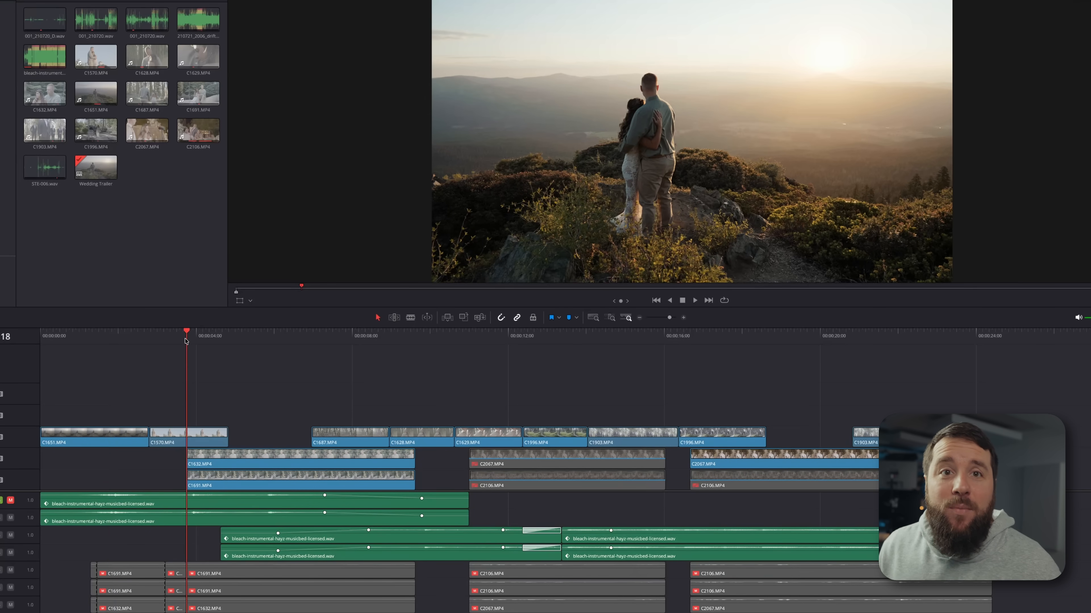
left_click(361, 338)
left_click(479, 339)
left_click(552, 339)
left_click(615, 339)
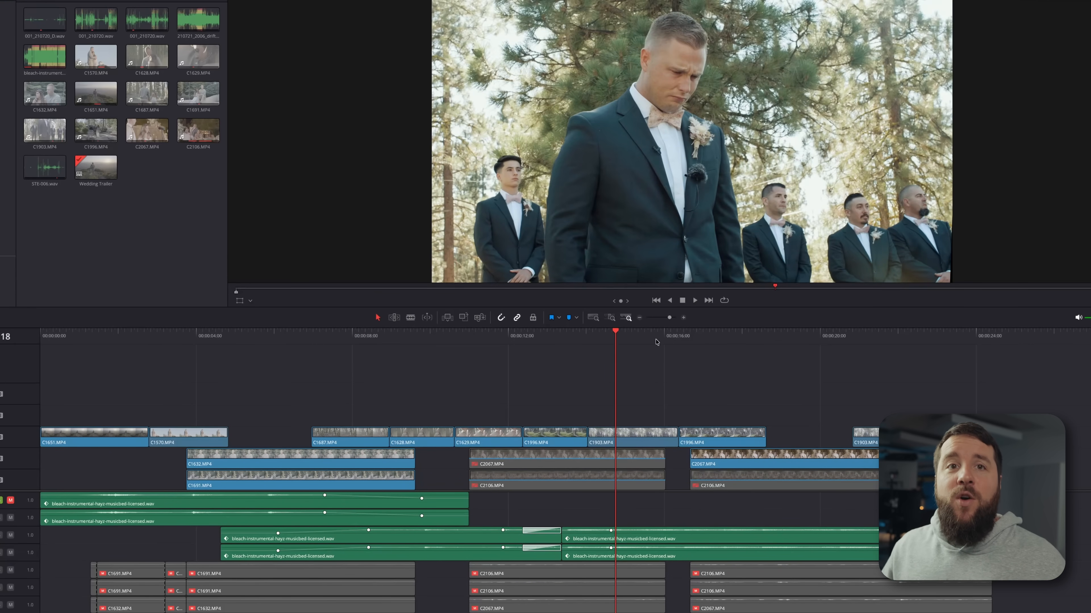
left_click(689, 340)
left_click(728, 340)
left_click(823, 340)
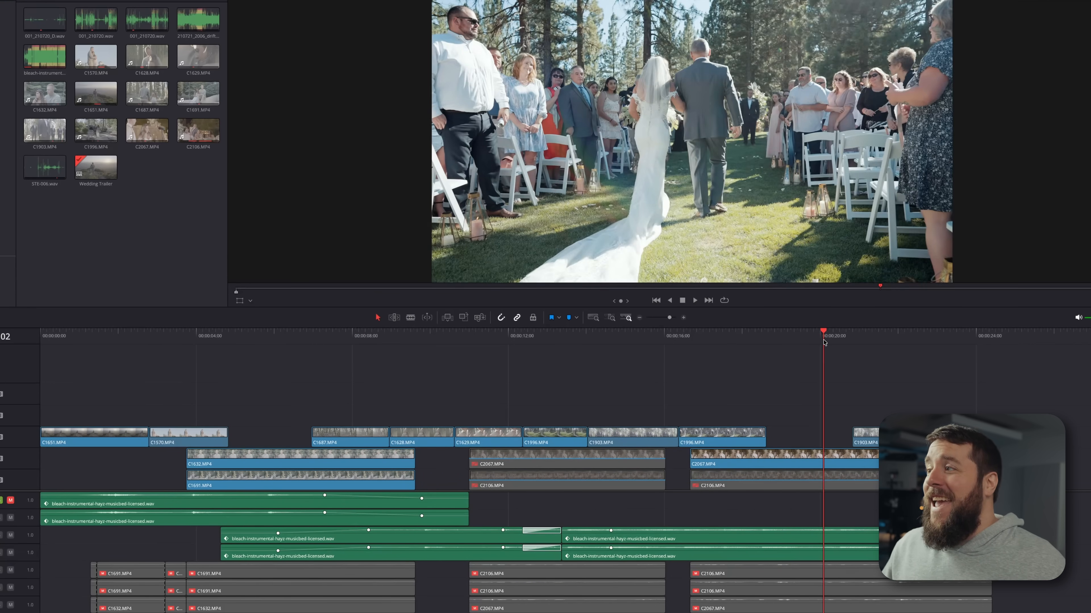
left_click(869, 340)
left_click(267, 336)
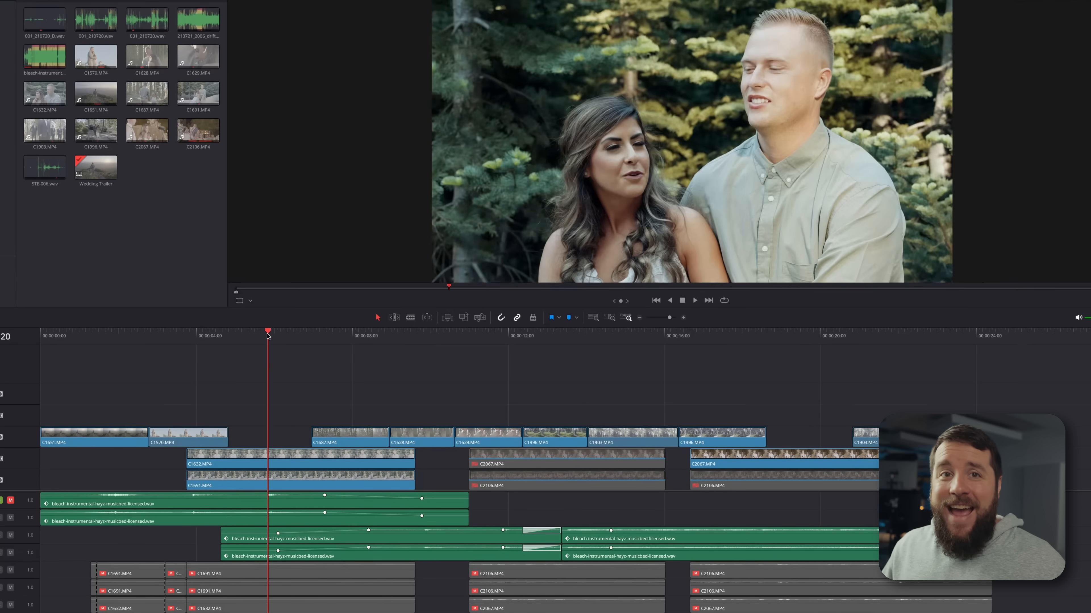
left_click(116, 336)
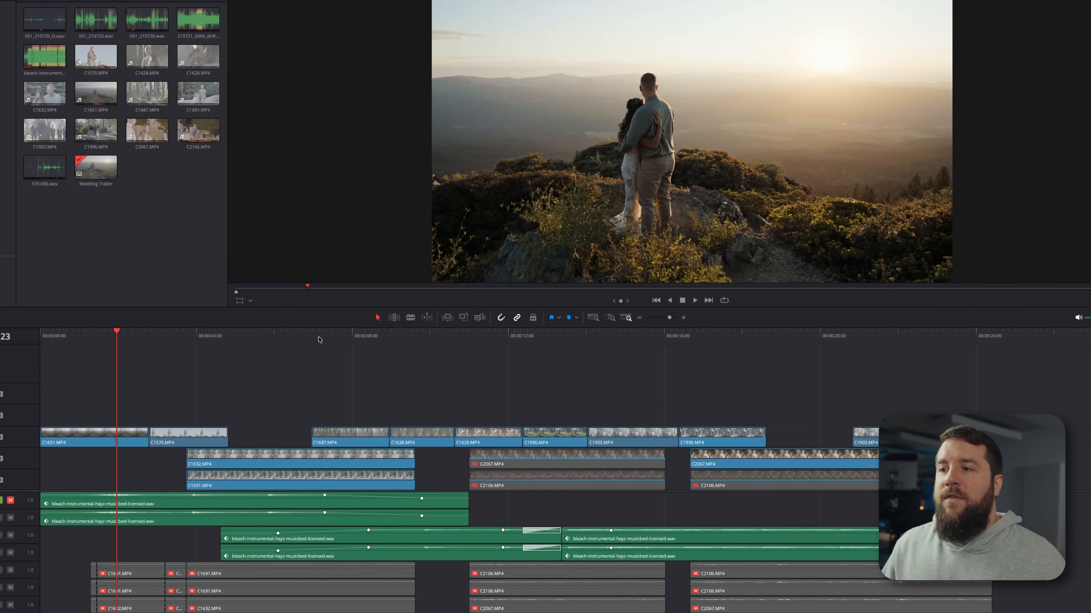
left_click(346, 335)
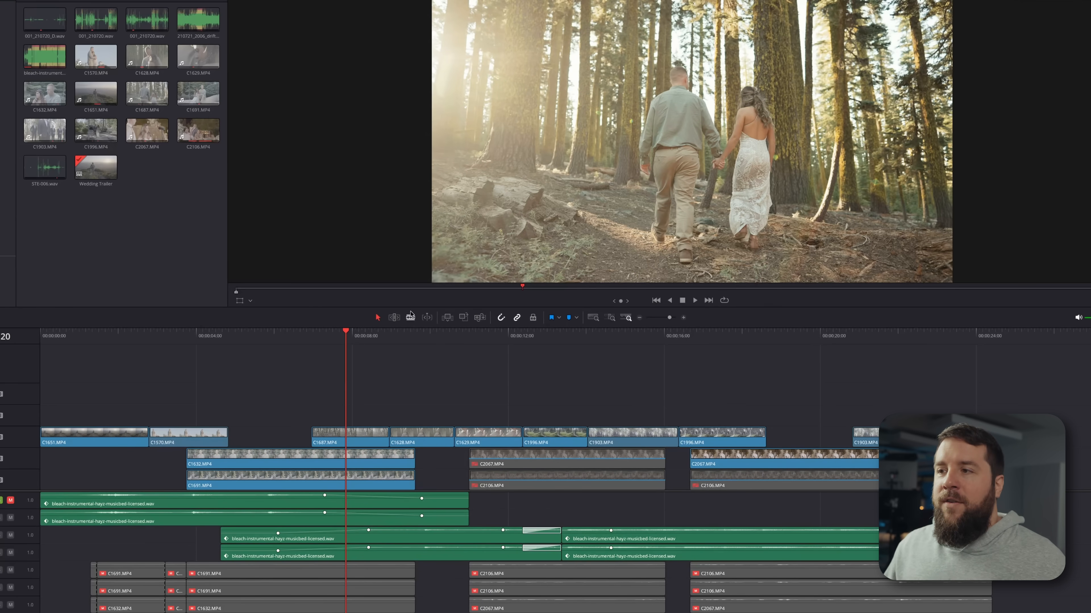
On the Color page, add a serial node before the LUT node of the first clip, the couple at sunset.
key("shift+6")
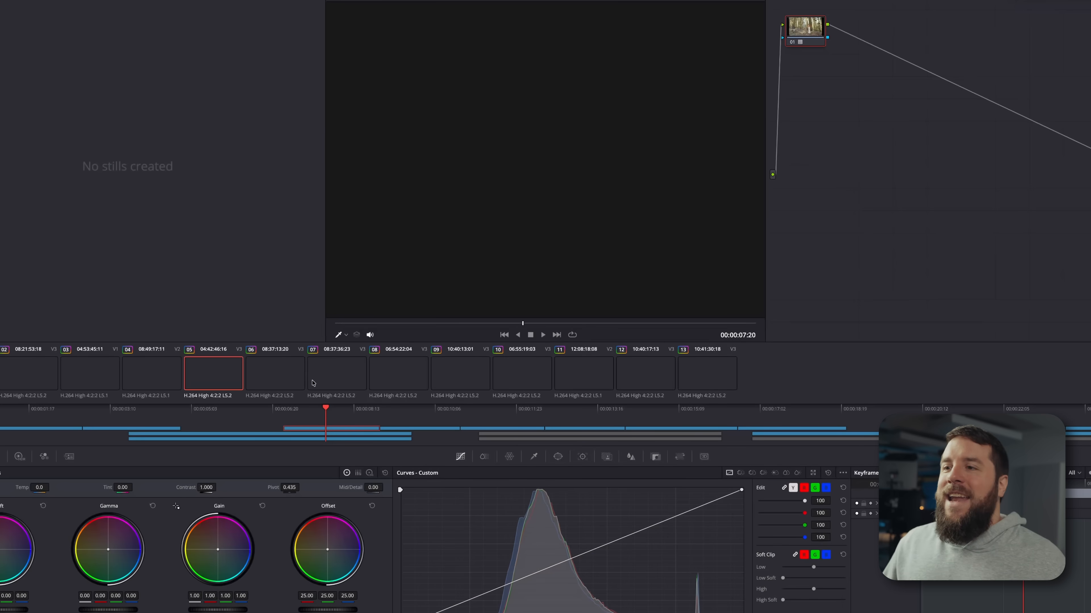
left_click(398, 374)
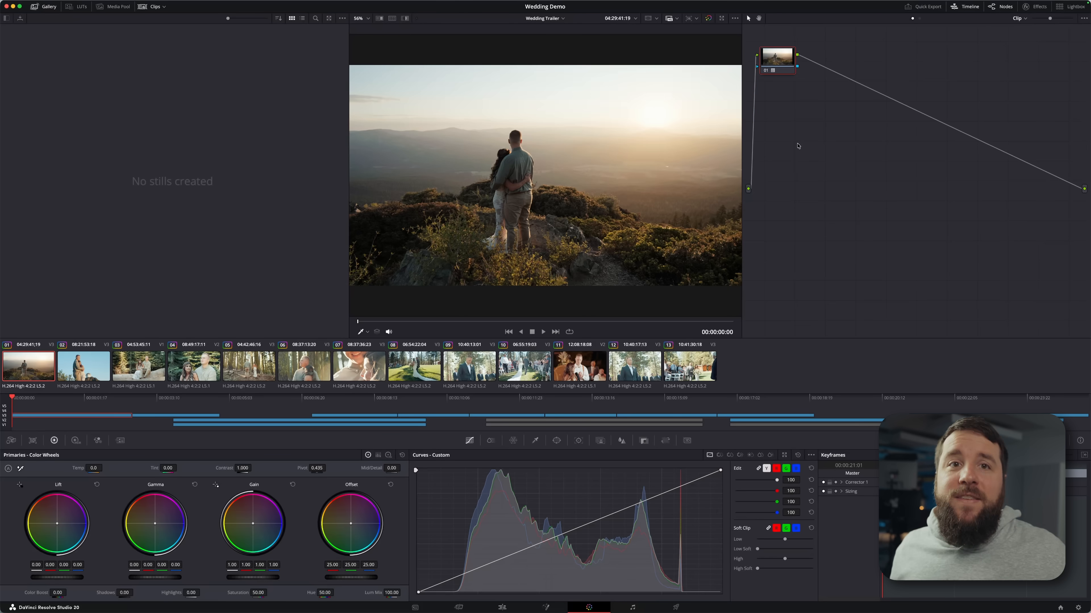
right_click(795, 69)
key("Escape")
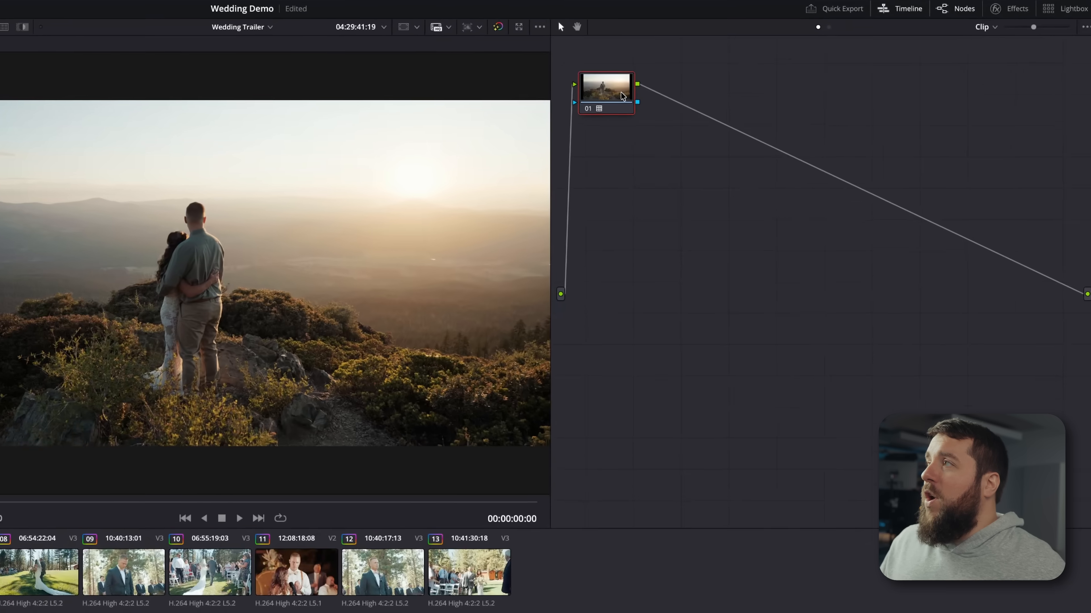
right_click(788, 62)
mouse_move(730, 214)
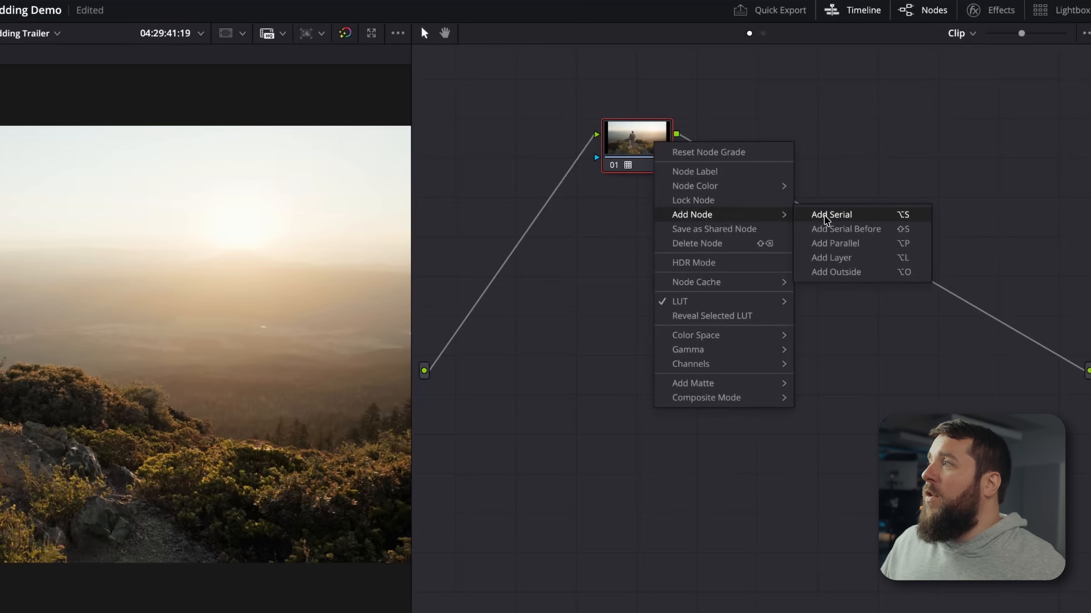
left_click(828, 229)
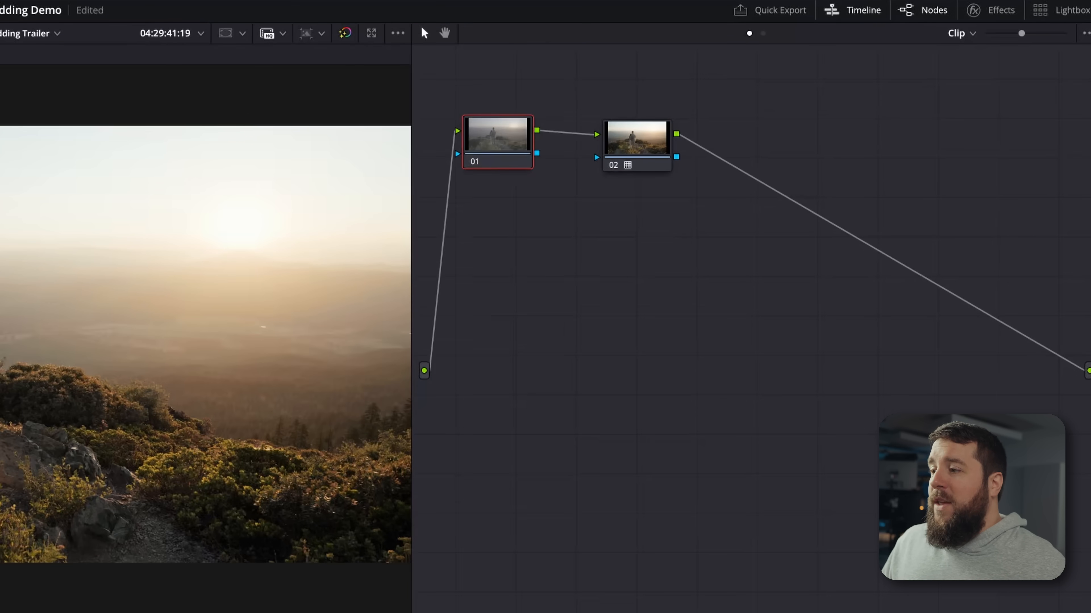